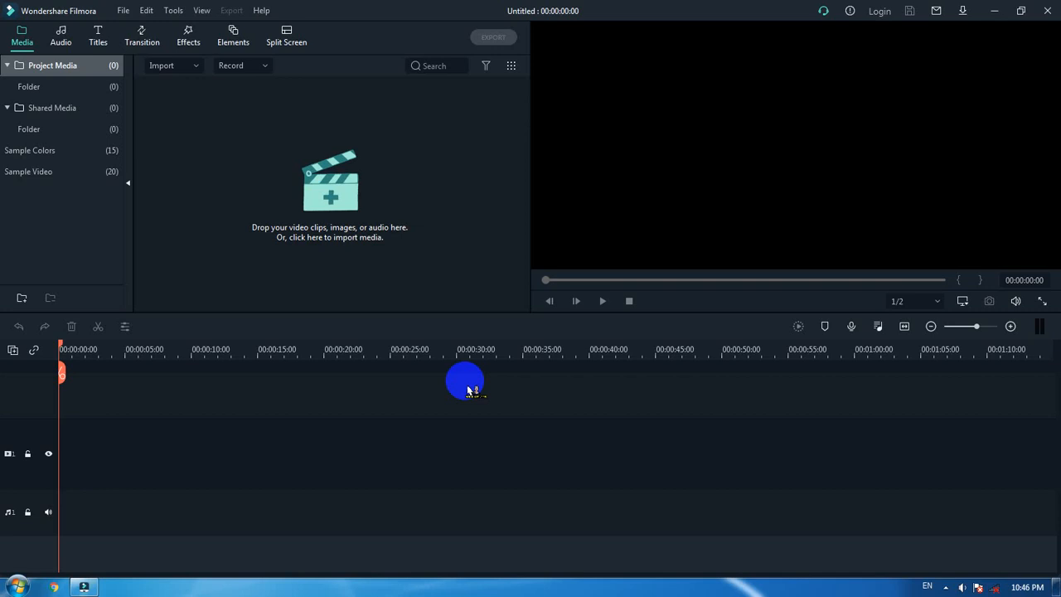
# Switch to the desktop, preview the Smart phone test video in the media player, and close the player.
pyautogui.click(994, 11)
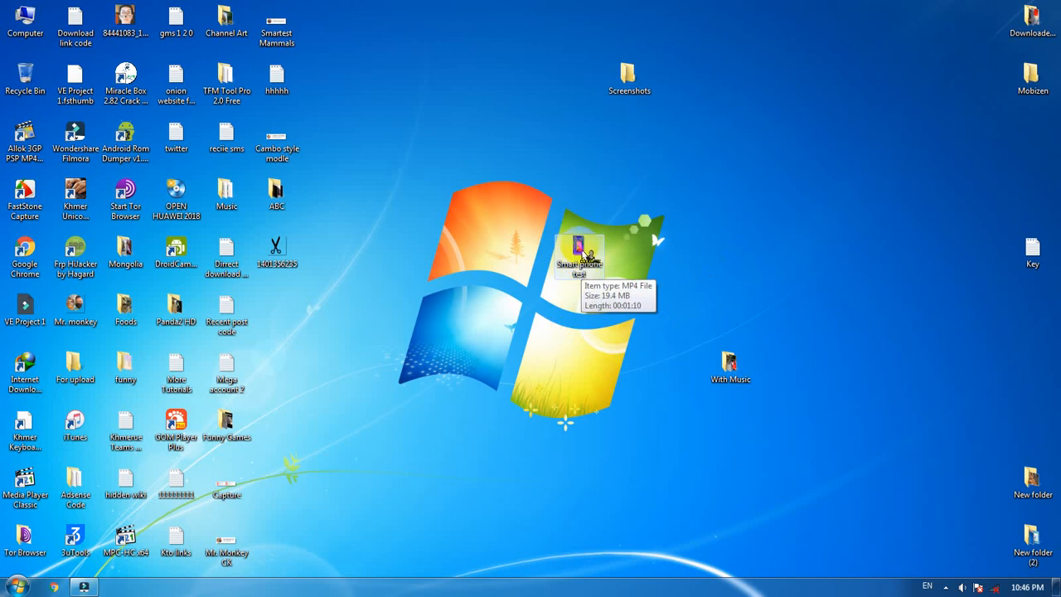
pyautogui.doubleClick(584, 253)
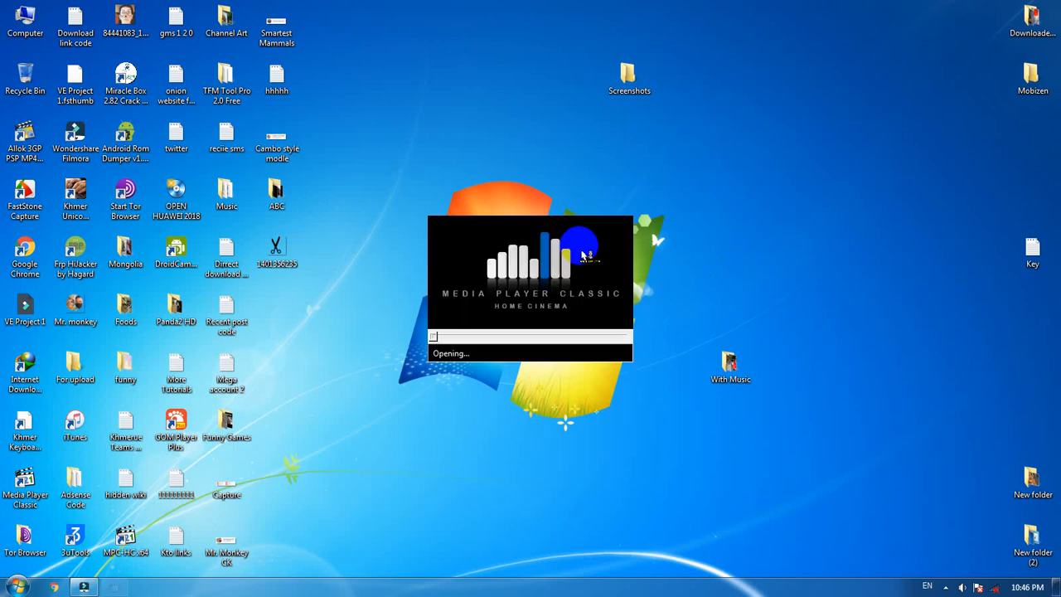
pyautogui.click(572, 303)
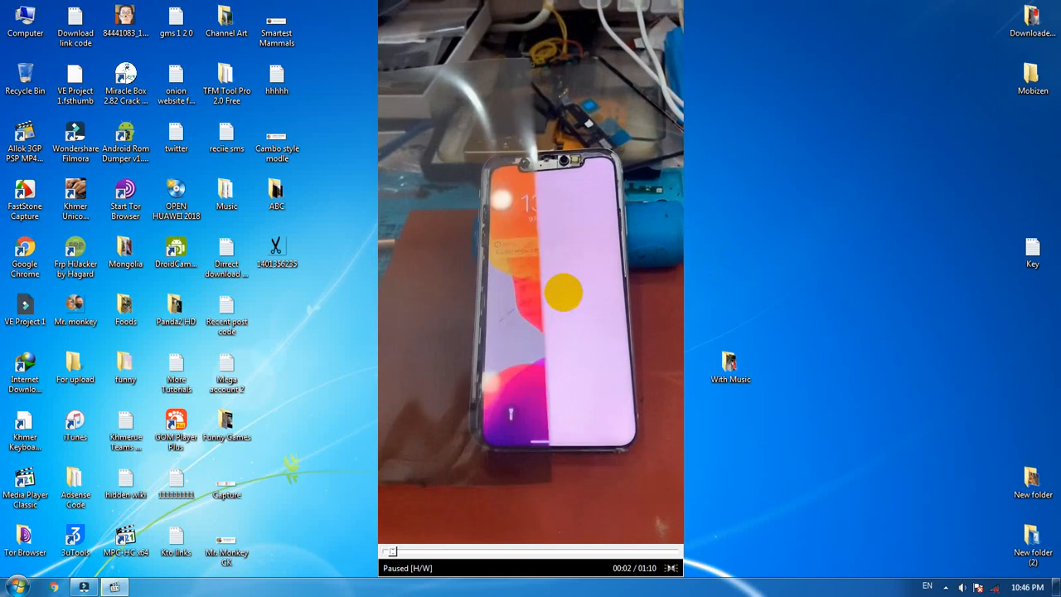
pyautogui.hotkey('alt', 'F4')
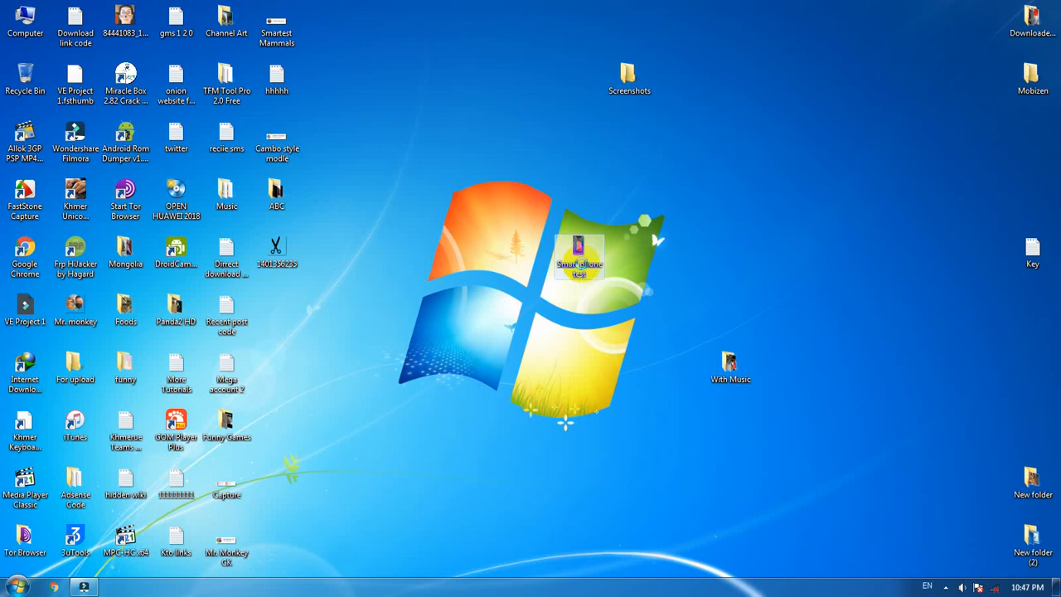
# Check the frame width, frame height and frame rate in the Smart phone test file's detailed properties.
pyautogui.rightClick(584, 269)
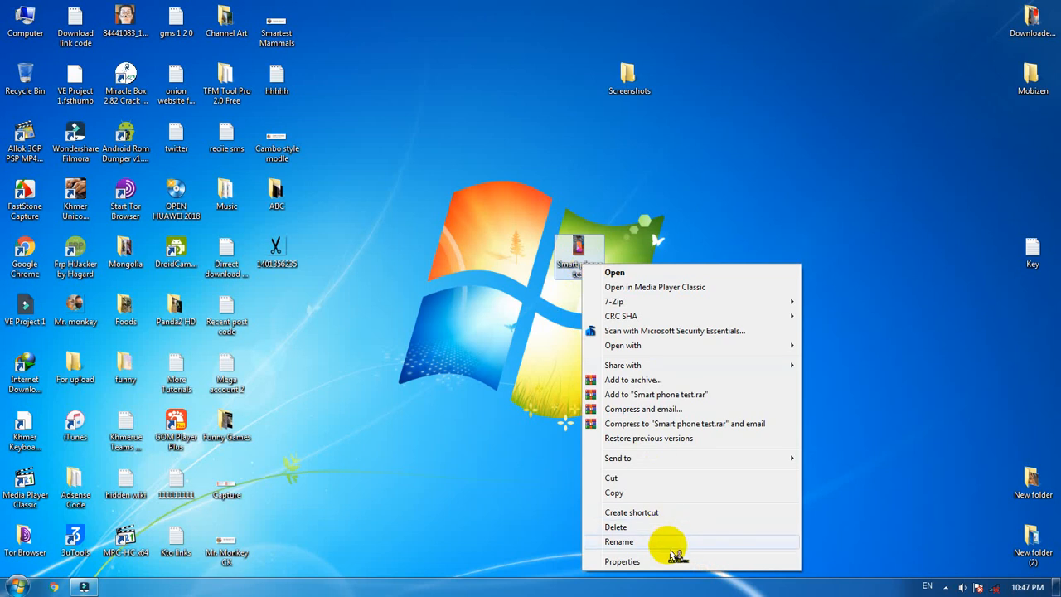
pyautogui.click(691, 567)
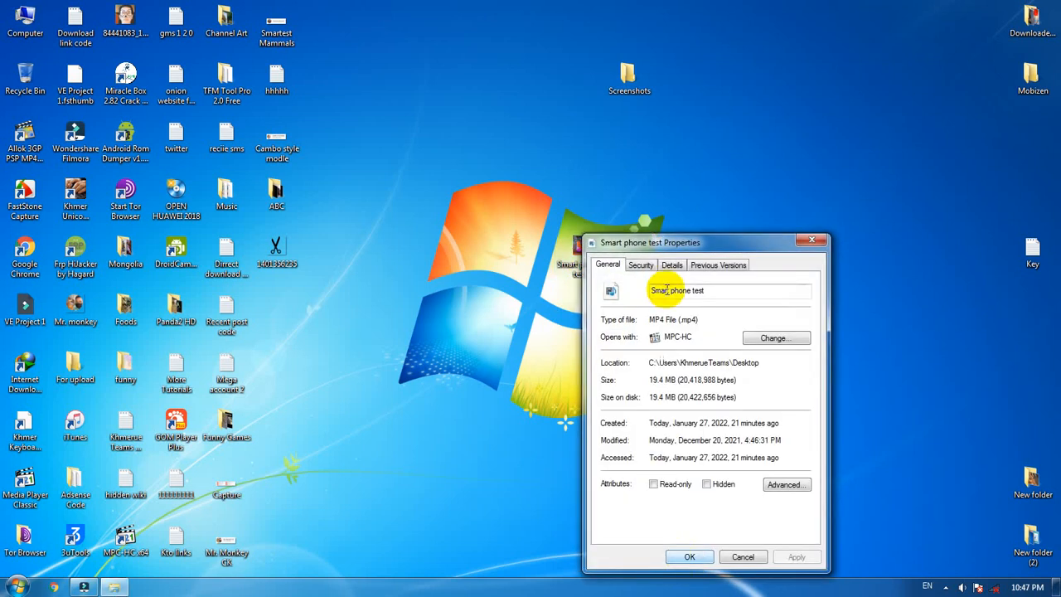
pyautogui.click(672, 265)
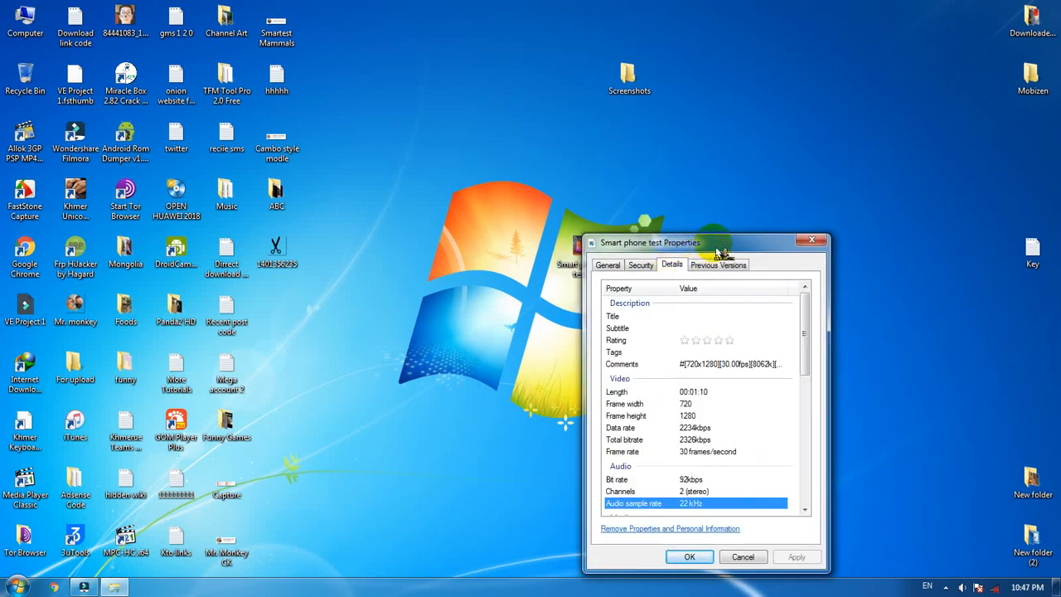
pyautogui.moveTo(721, 242); pyautogui.dragTo(479, 149)
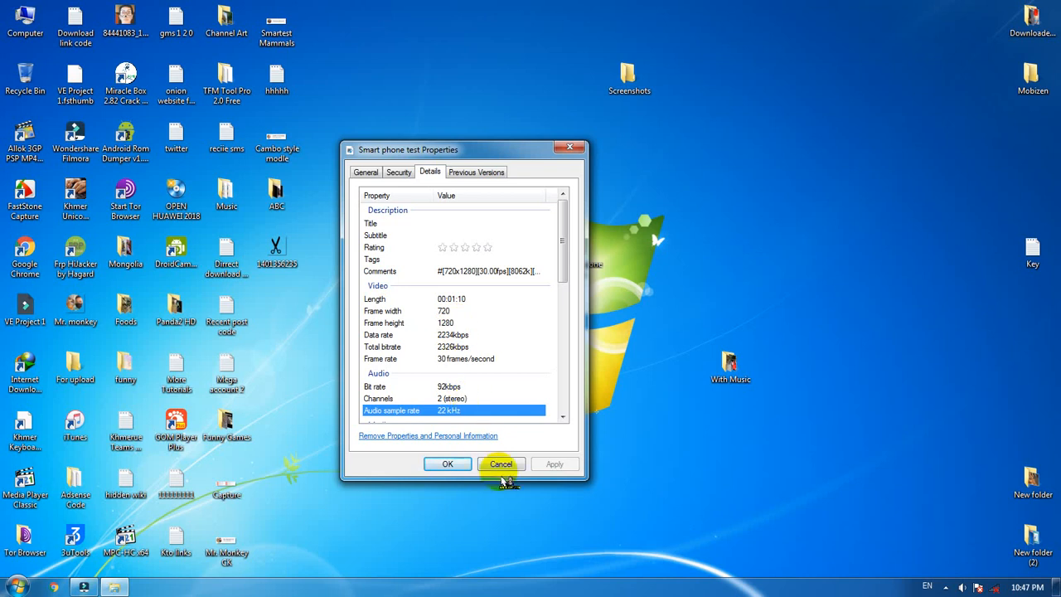
pyautogui.click(507, 465)
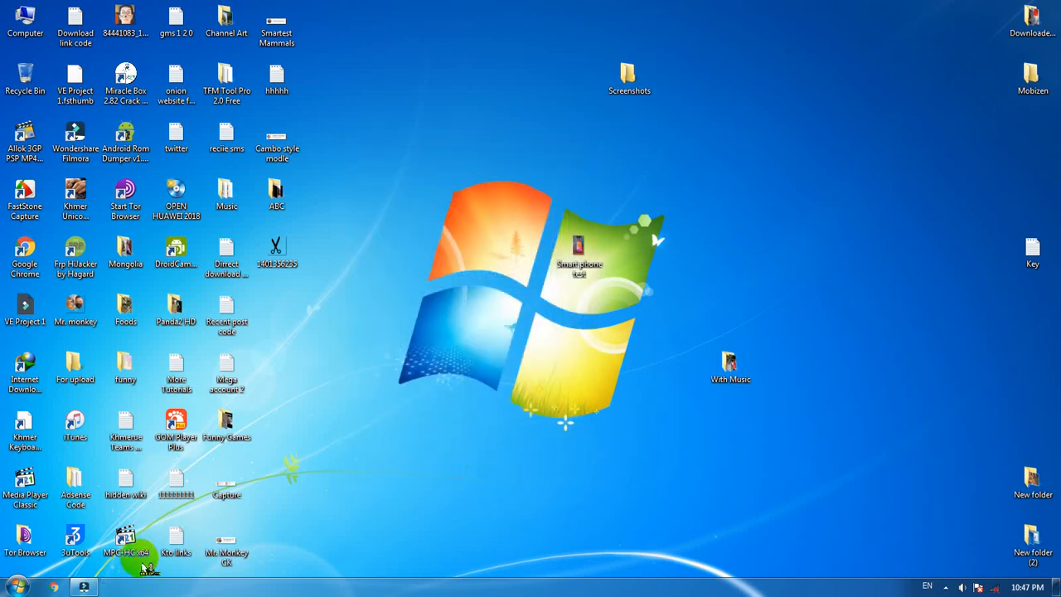
# Return to Filmora and set the project resolution to 720 x 1280 in the project settings.
pyautogui.click(83, 587)
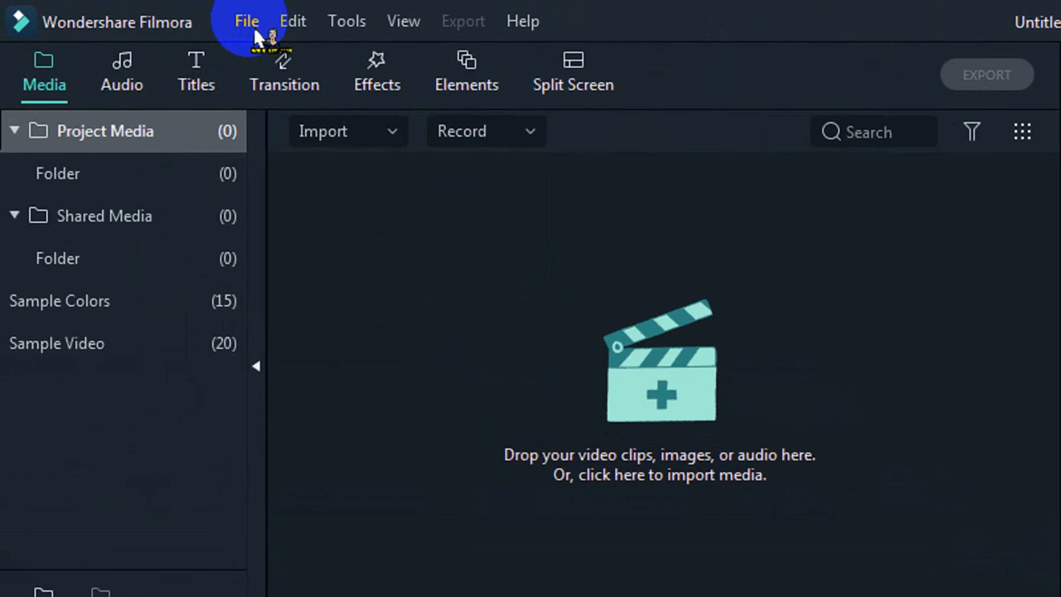
pyautogui.click(127, 15)
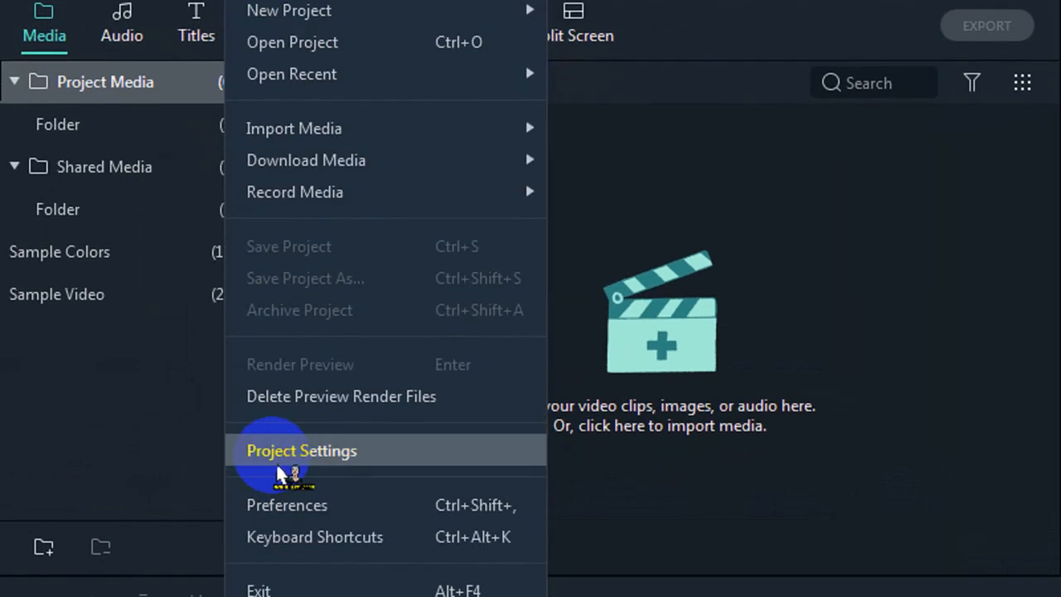
pyautogui.click(329, 454)
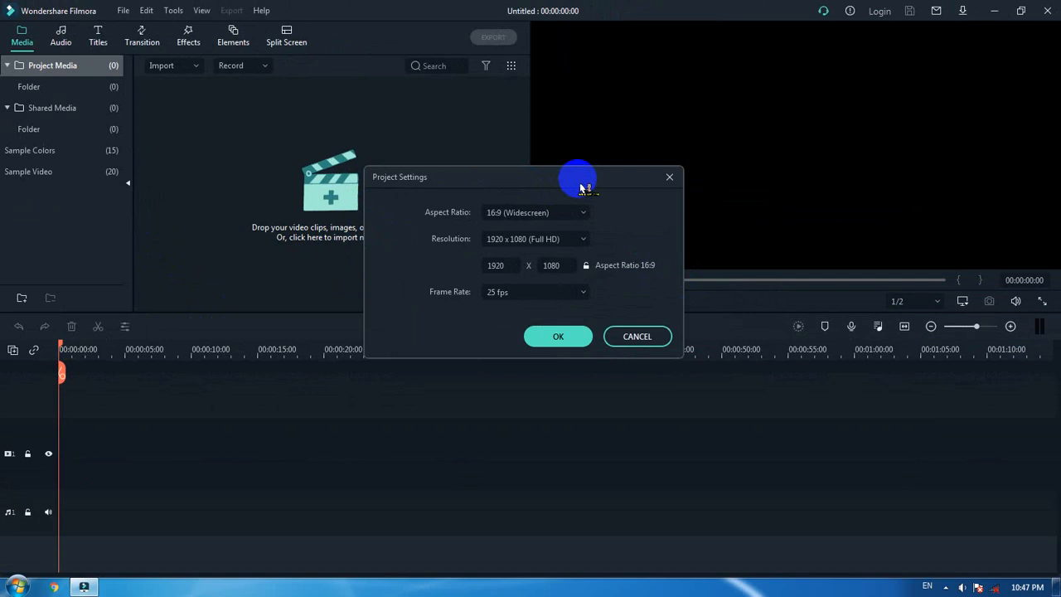
pyautogui.moveTo(578, 177); pyautogui.dragTo(458, 212)
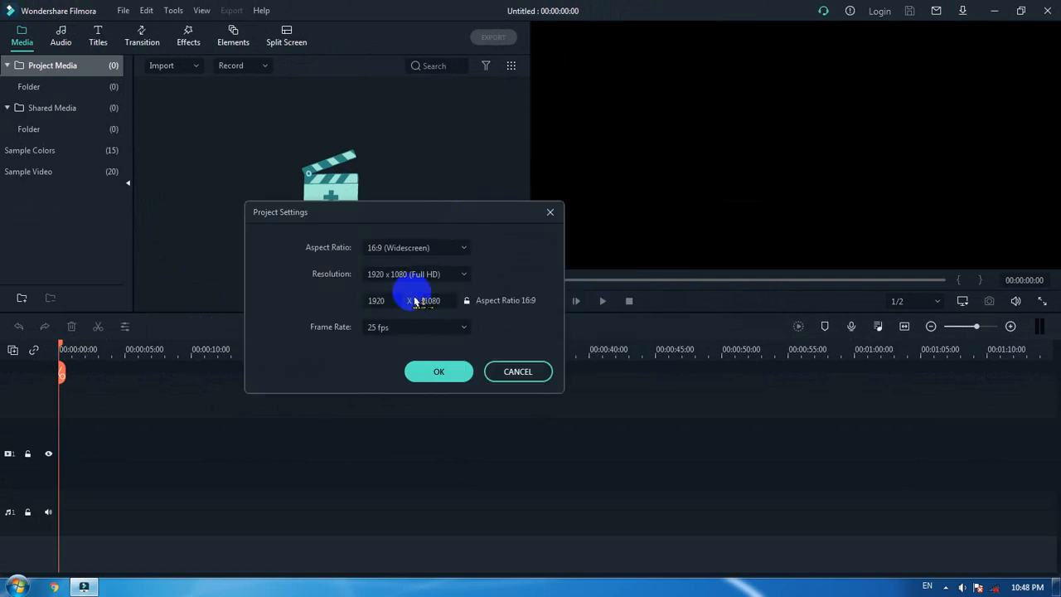
pyautogui.click(376, 301)
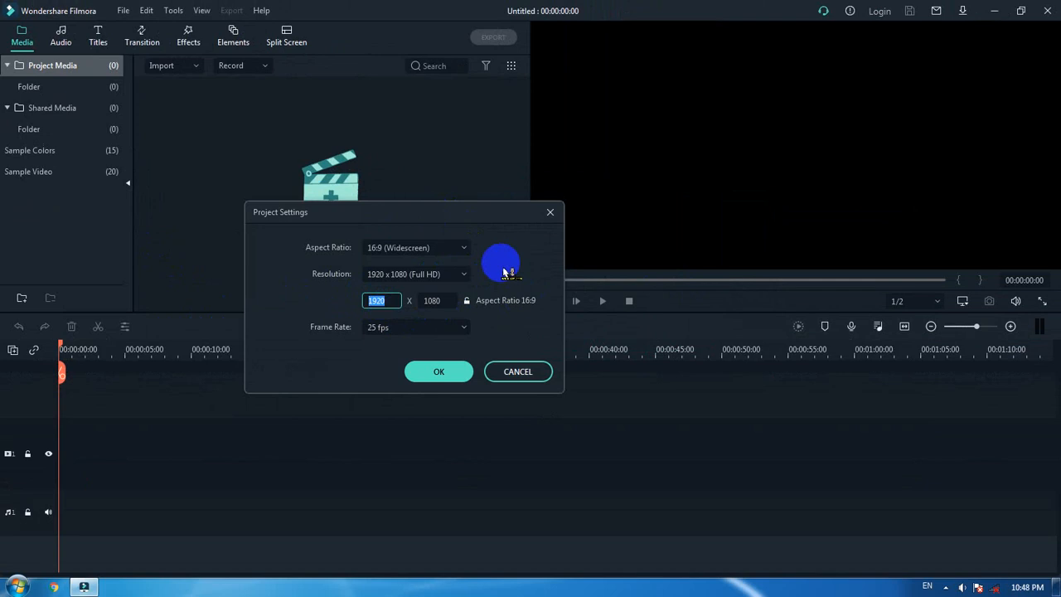
pyautogui.write('720')
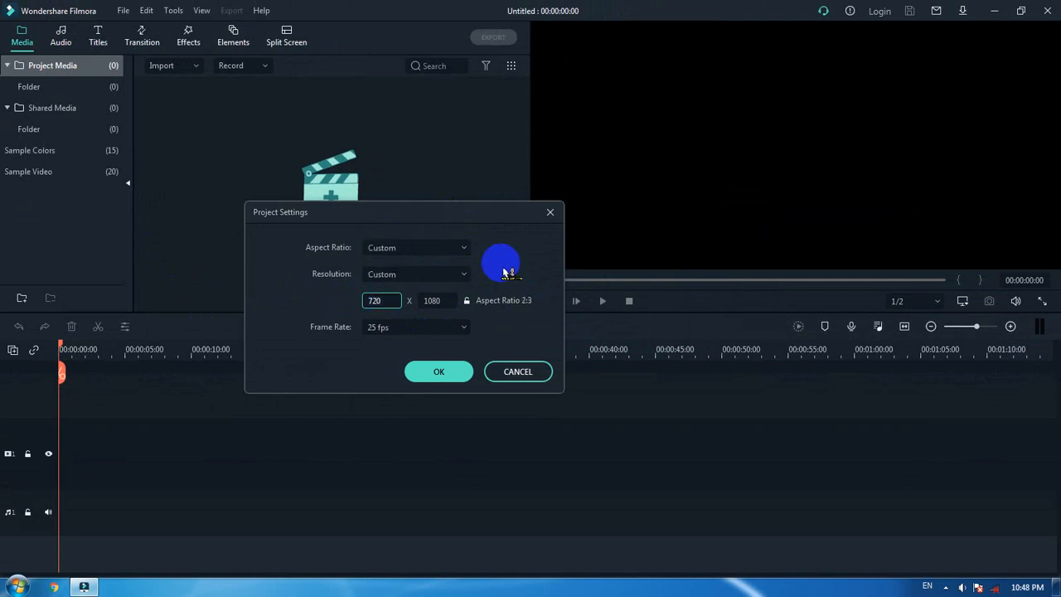
pyautogui.doubleClick(432, 301)
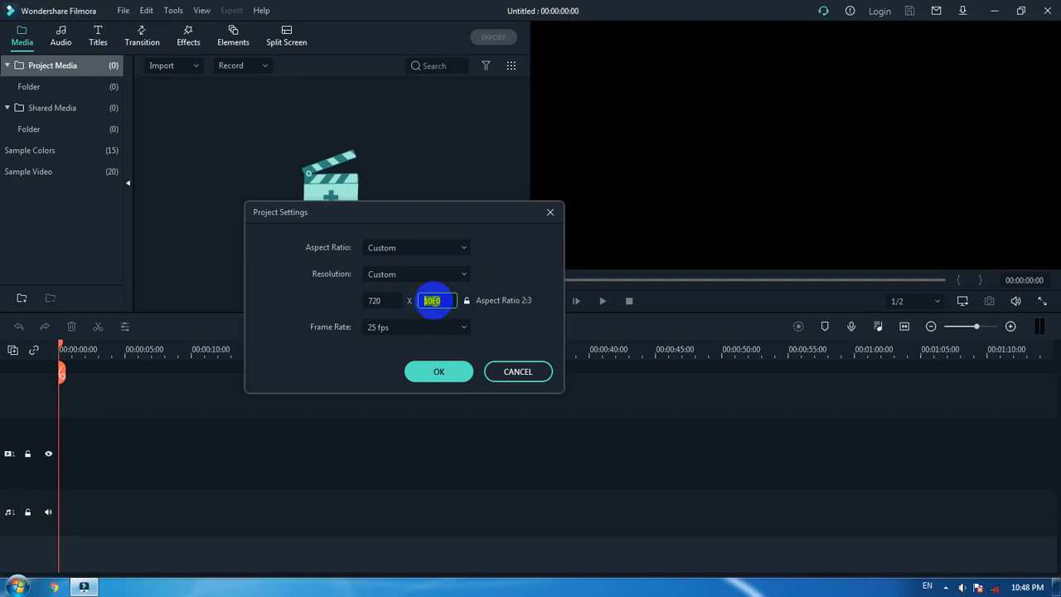
pyautogui.write('1280')
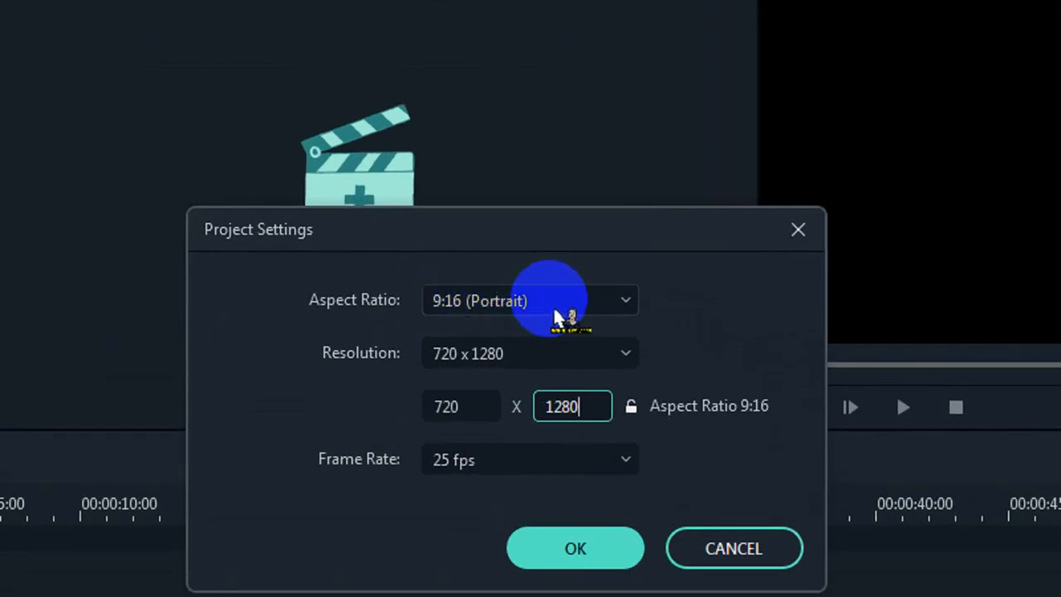
# Set the project frame rate to 30 fps and apply the project settings.
pyautogui.click(524, 461)
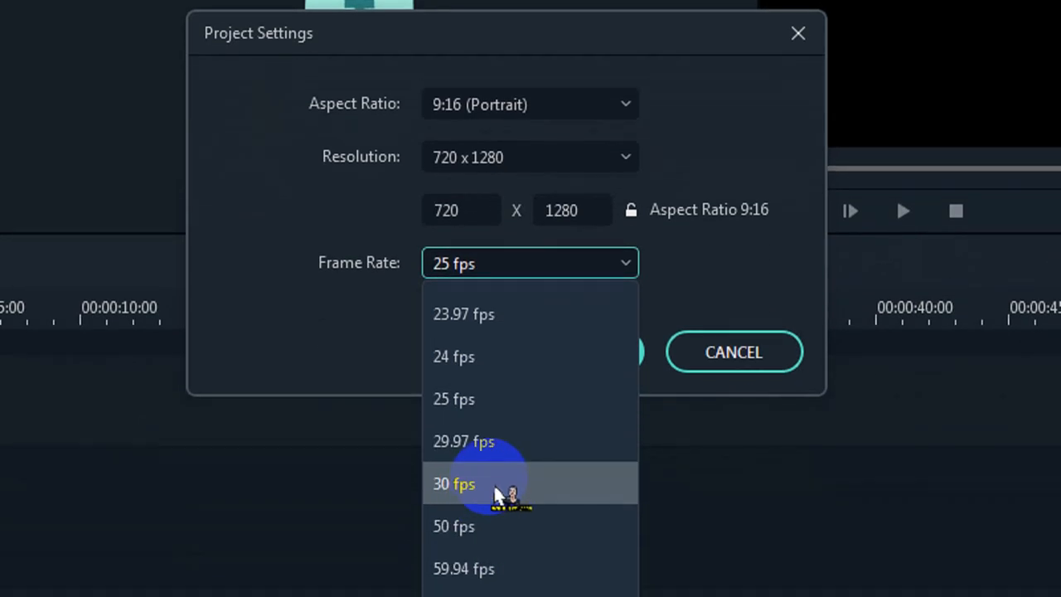
pyautogui.click(495, 484)
pyautogui.click(531, 328)
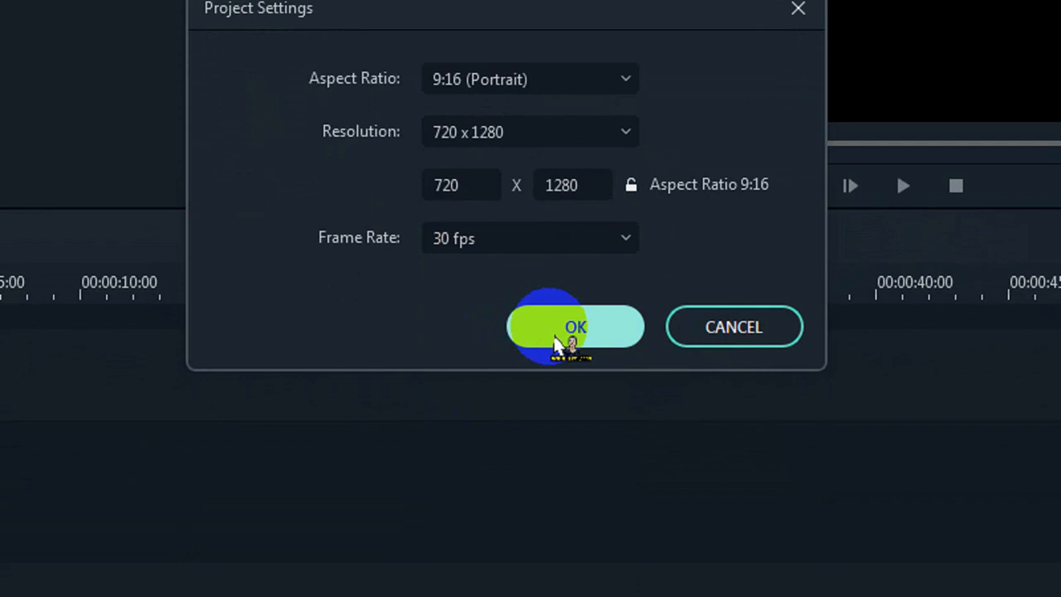
pyautogui.click(554, 339)
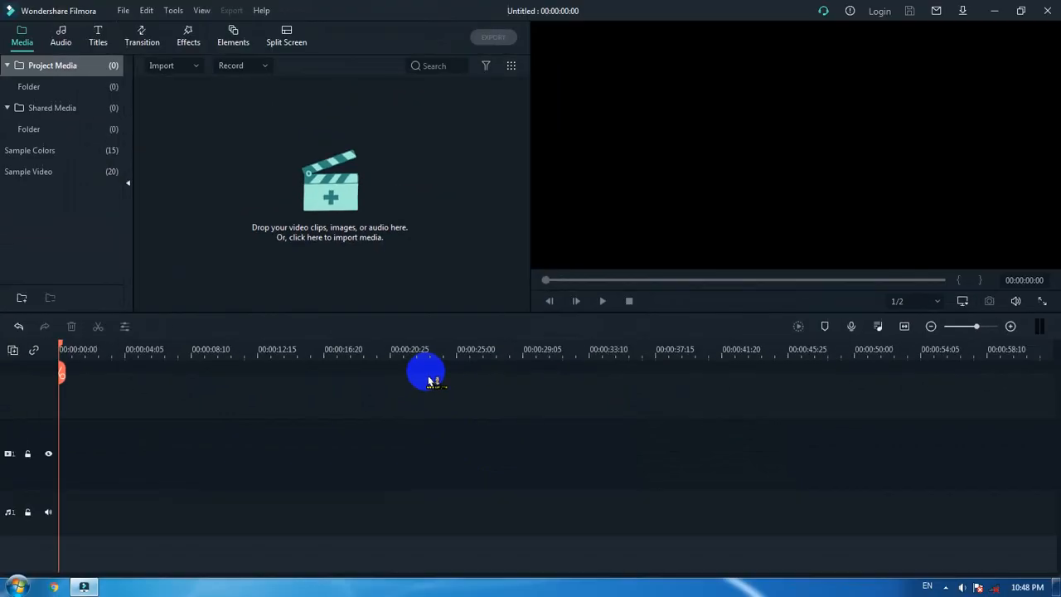
# Switch to the desktop and move the Smart phone test file to an empty spot below the Windows logo.
pyautogui.click(992, 11)
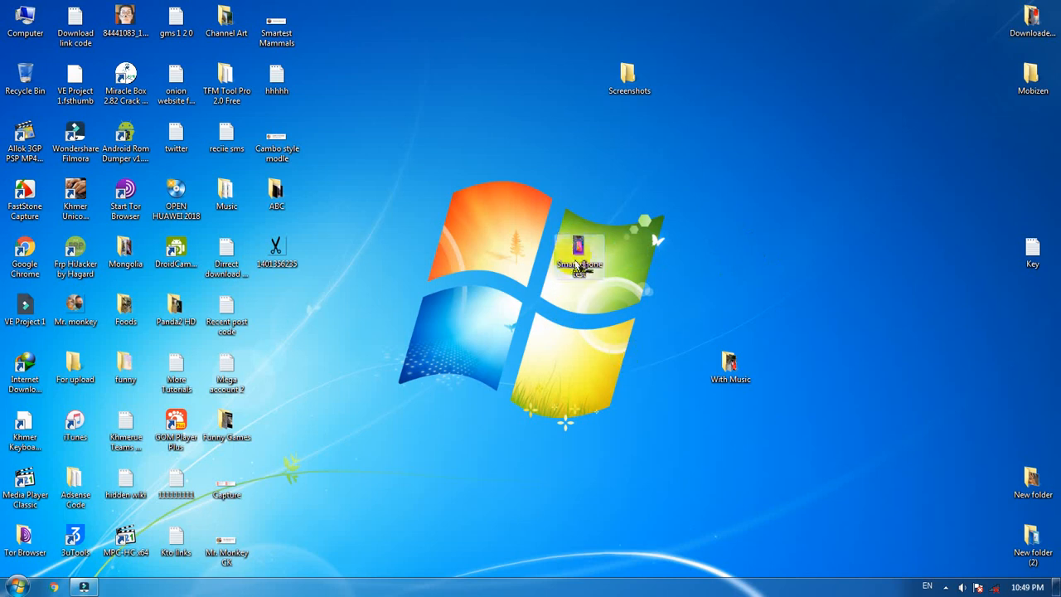
pyautogui.click(661, 289)
pyautogui.moveTo(489, 160); pyautogui.dragTo(651, 317)
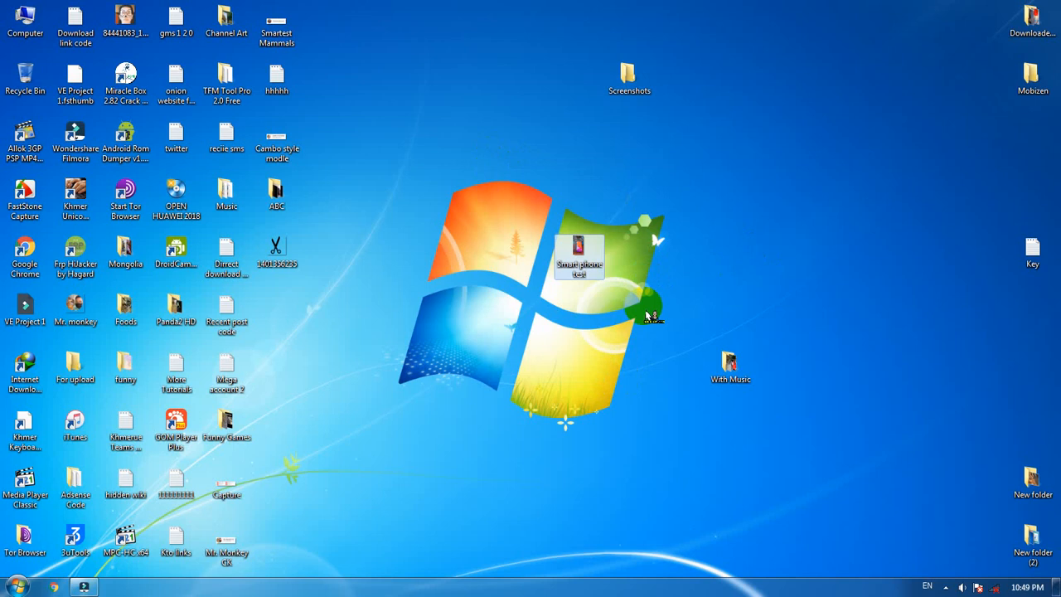
pyautogui.moveTo(577, 249); pyautogui.dragTo(423, 487)
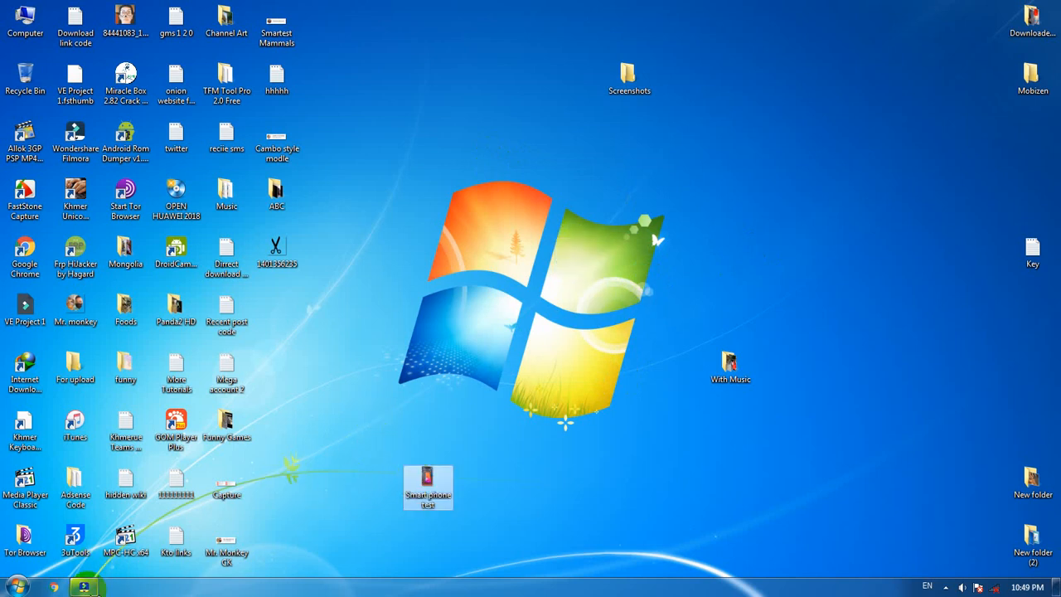
# Return to Filmora, import the Smart phone test video from the Desktop, and place it at the start of video track 1.
pyautogui.click(84, 587)
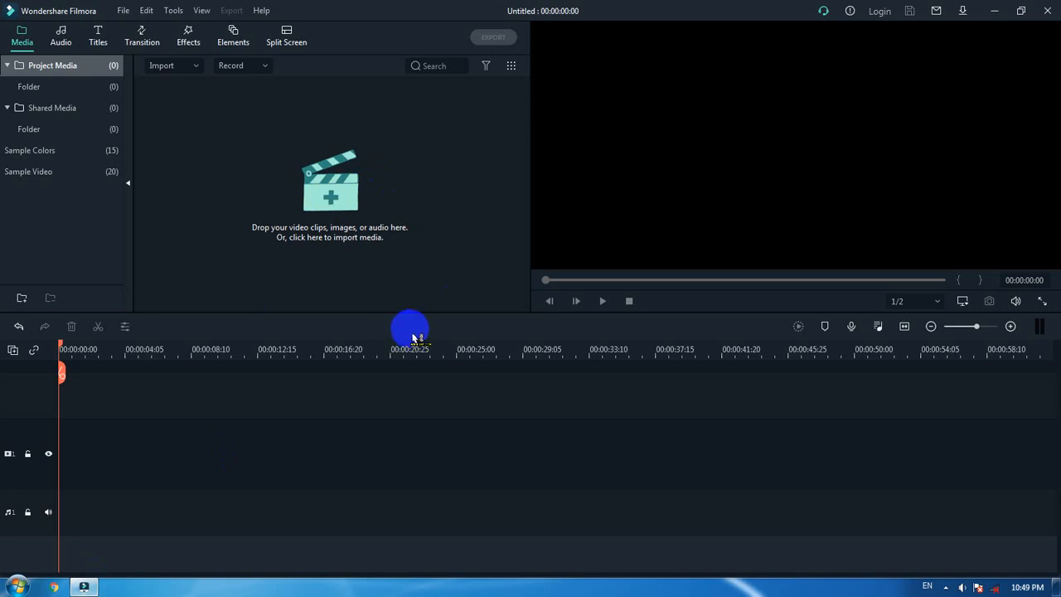
pyautogui.click(354, 188)
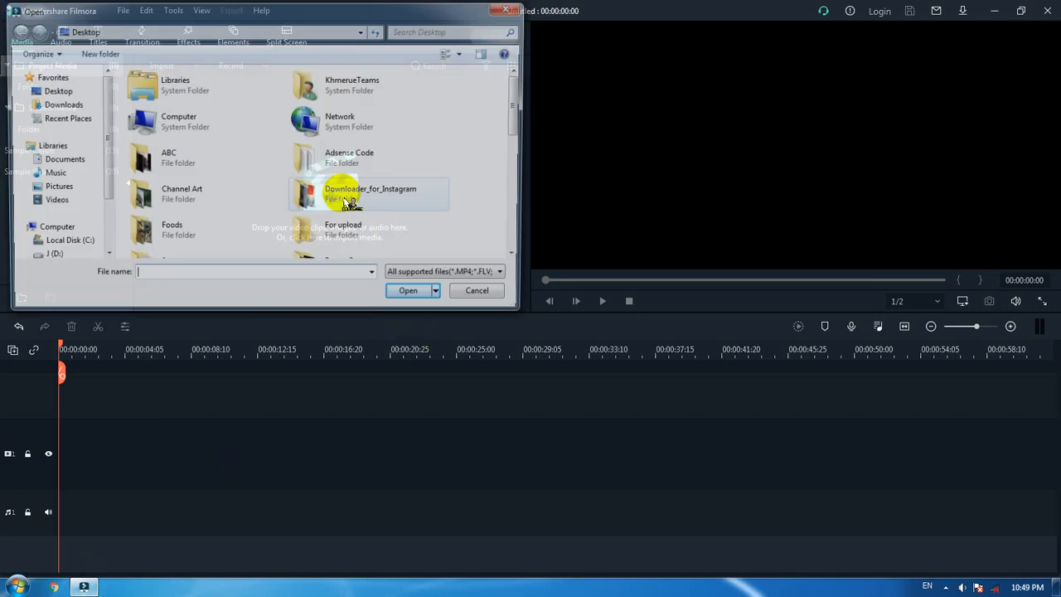
pyautogui.scroll(-5, 488, 231)
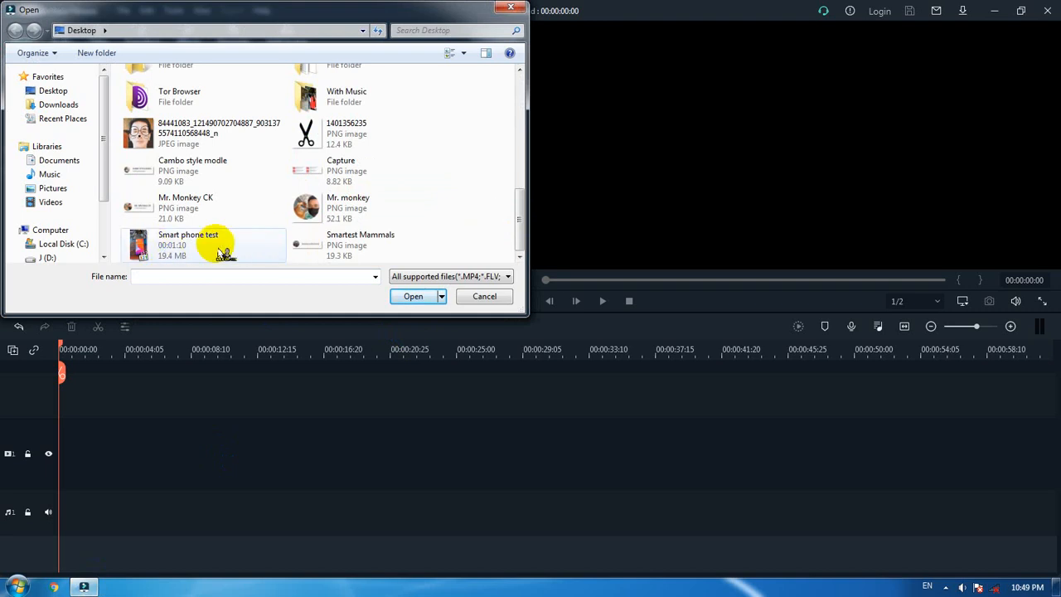
pyautogui.doubleClick(187, 249)
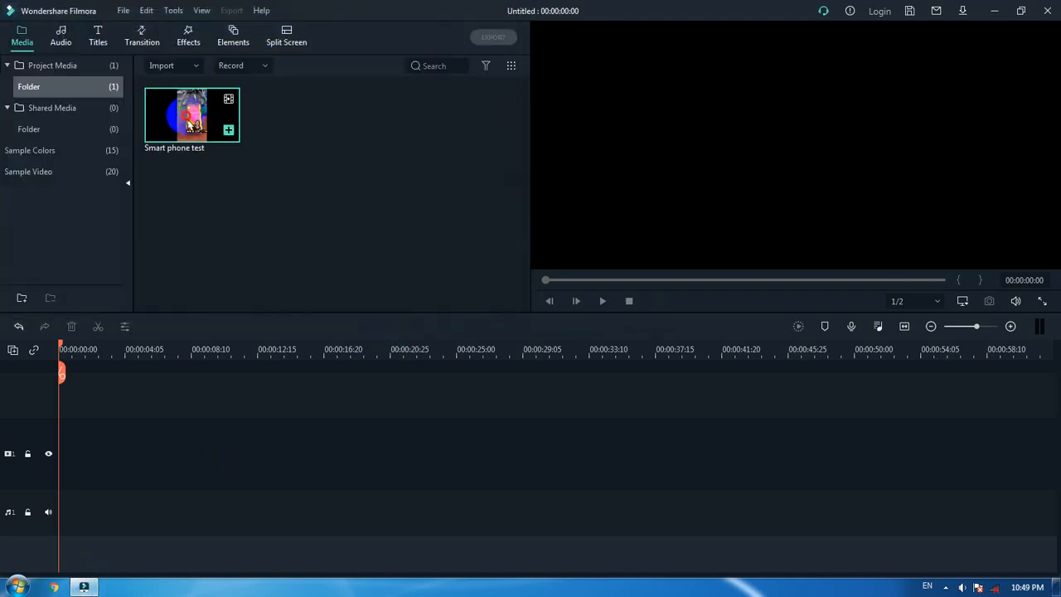
pyautogui.moveTo(224, 125); pyautogui.dragTo(74, 457)
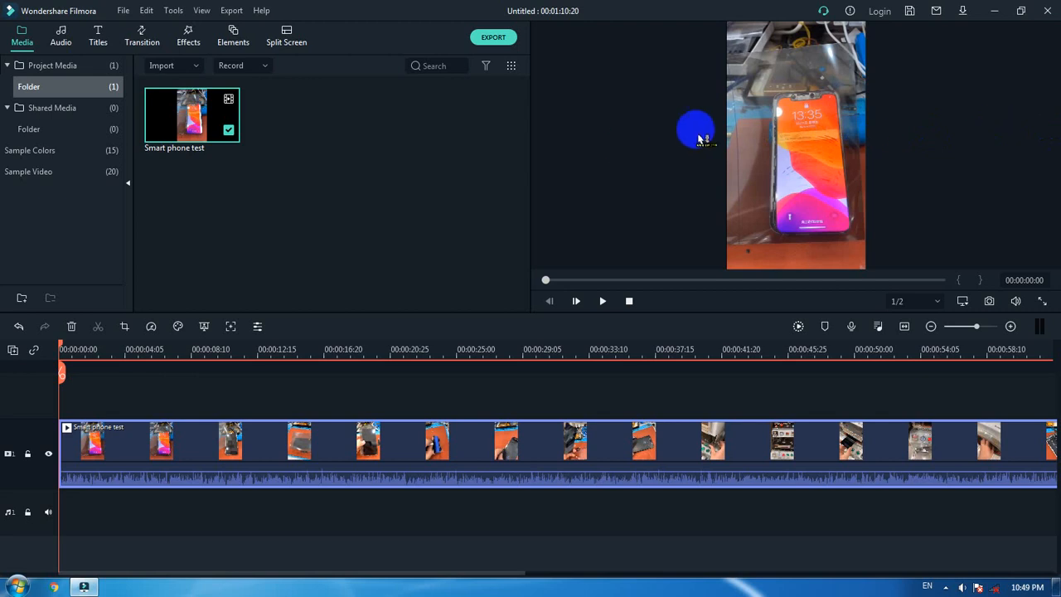
# Split the Smart phone test clip at 00:00:12:26 and delete the part after the cut.
pyautogui.click(263, 353)
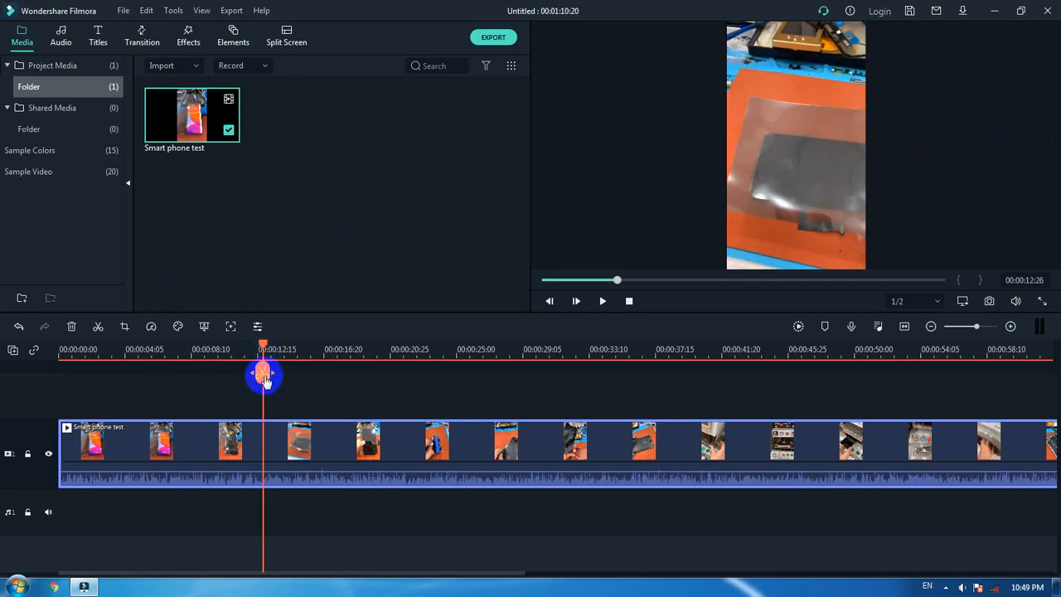
pyautogui.click(262, 376)
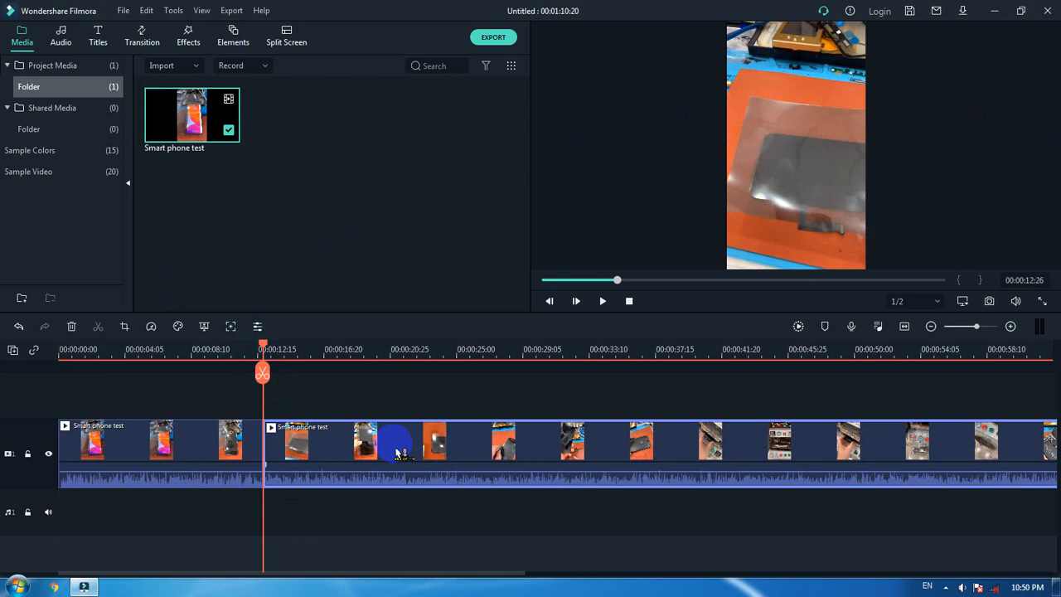
pyautogui.press('Delete')
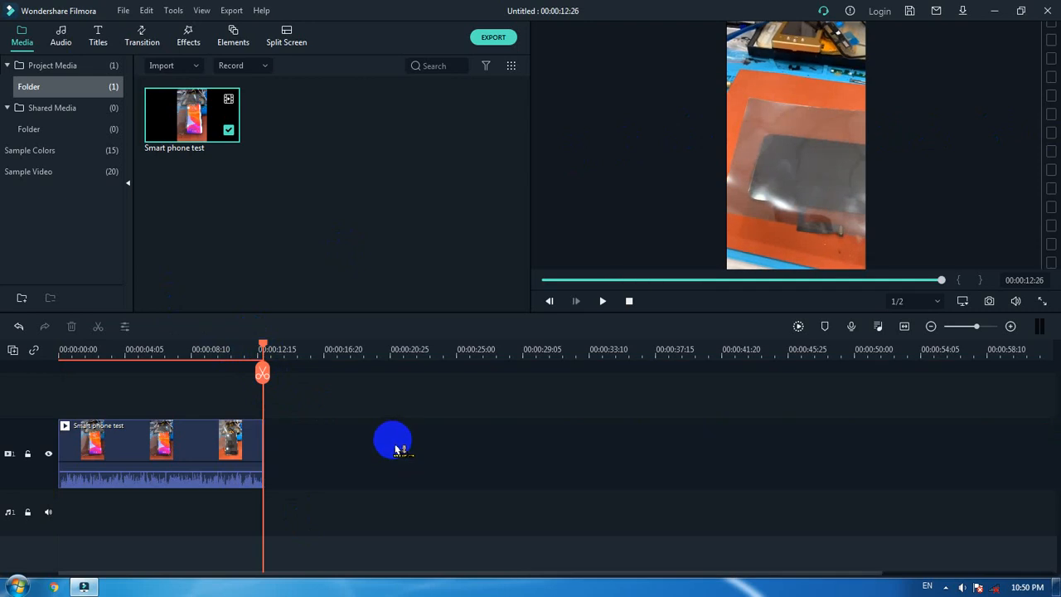
pyautogui.click(89, 353)
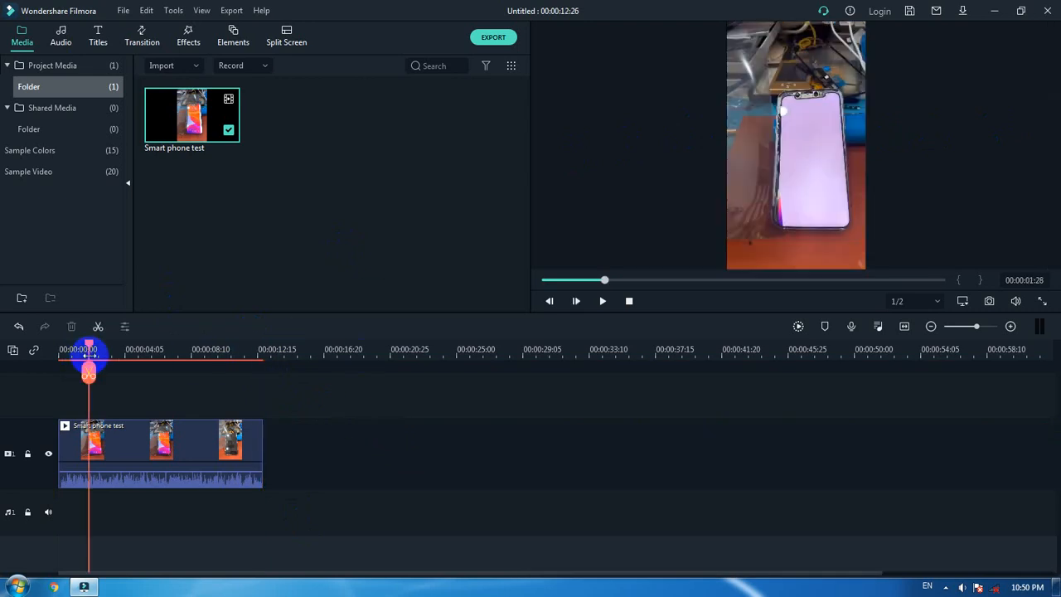
# Open the export settings, choose the MP4 format, and set the save location to the Desktop.
pyautogui.click(497, 38)
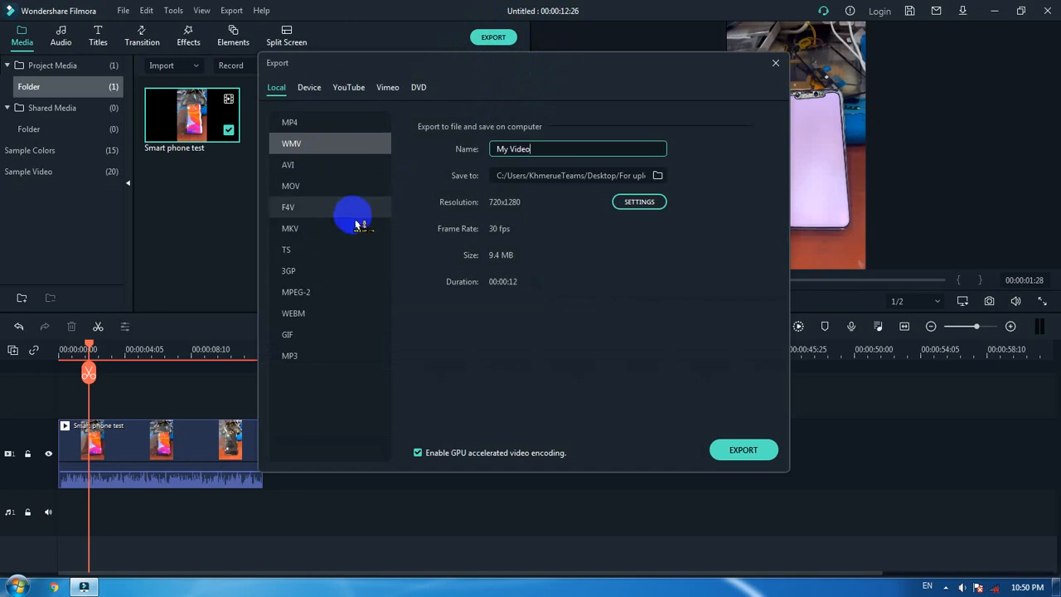
pyautogui.click(340, 126)
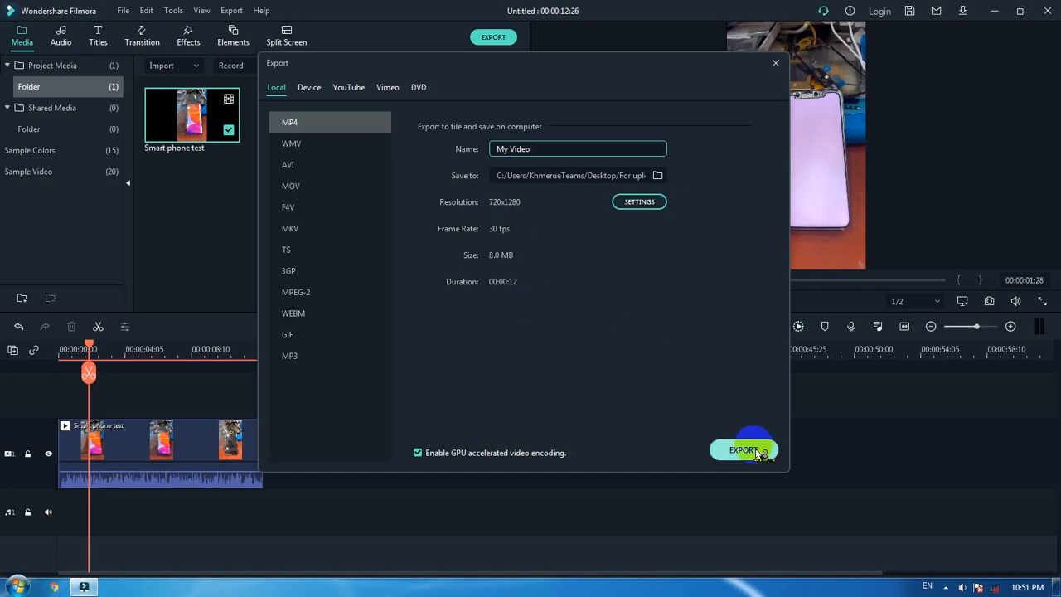
pyautogui.click(658, 176)
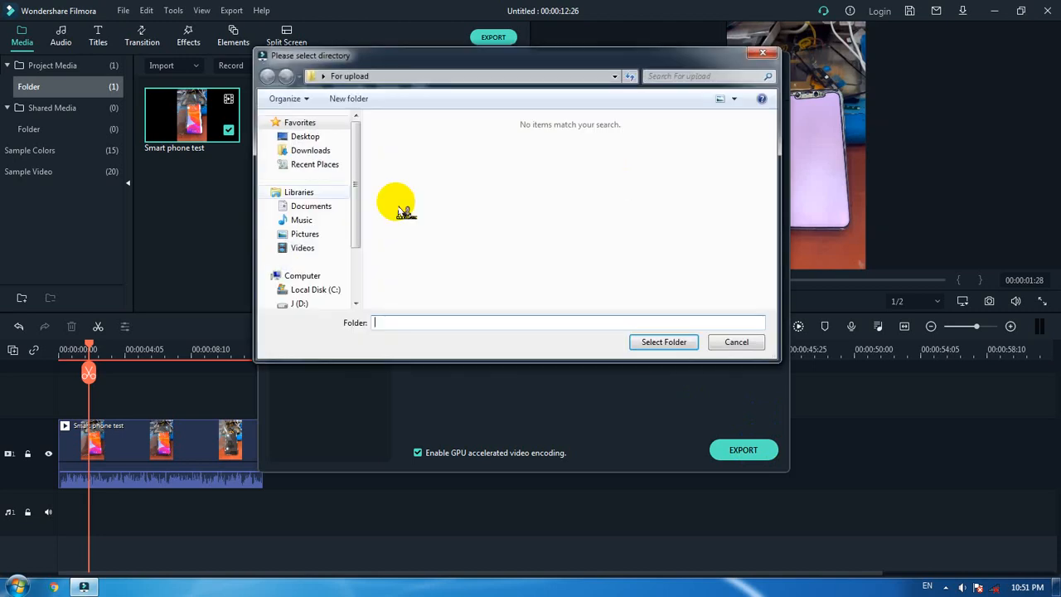
pyautogui.click(307, 138)
pyautogui.click(651, 340)
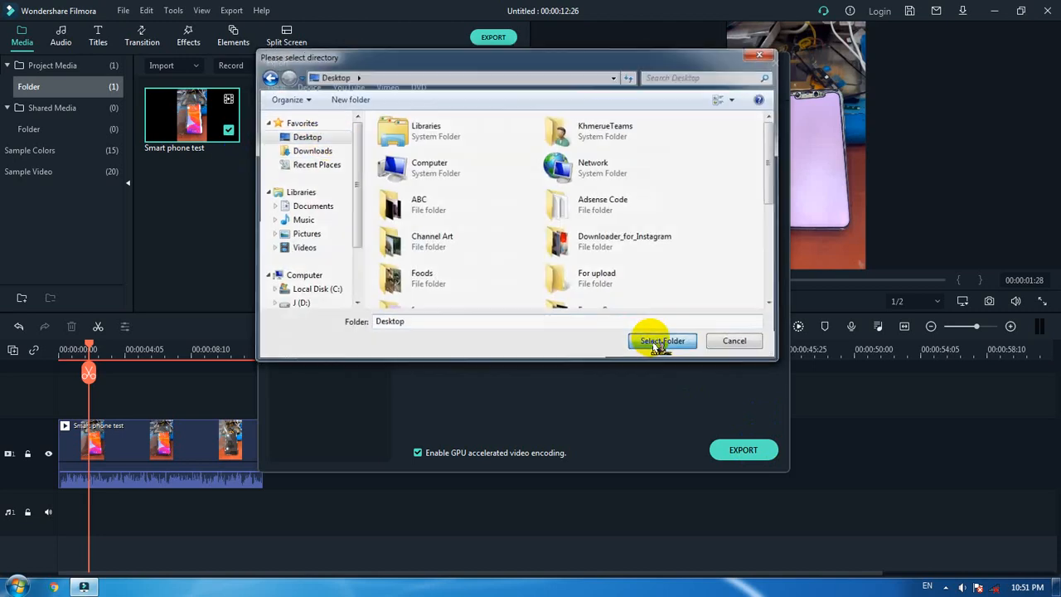
# Export the project under the name My Video and close the export window once rendering is complete.
pyautogui.click(568, 148)
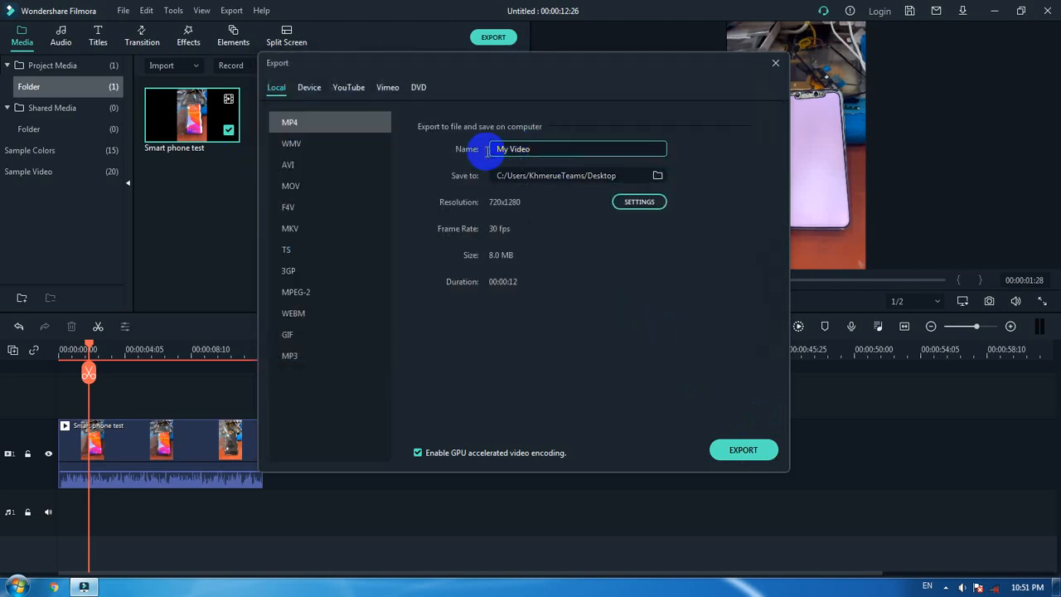
pyautogui.moveTo(476, 147); pyautogui.dragTo(543, 147)
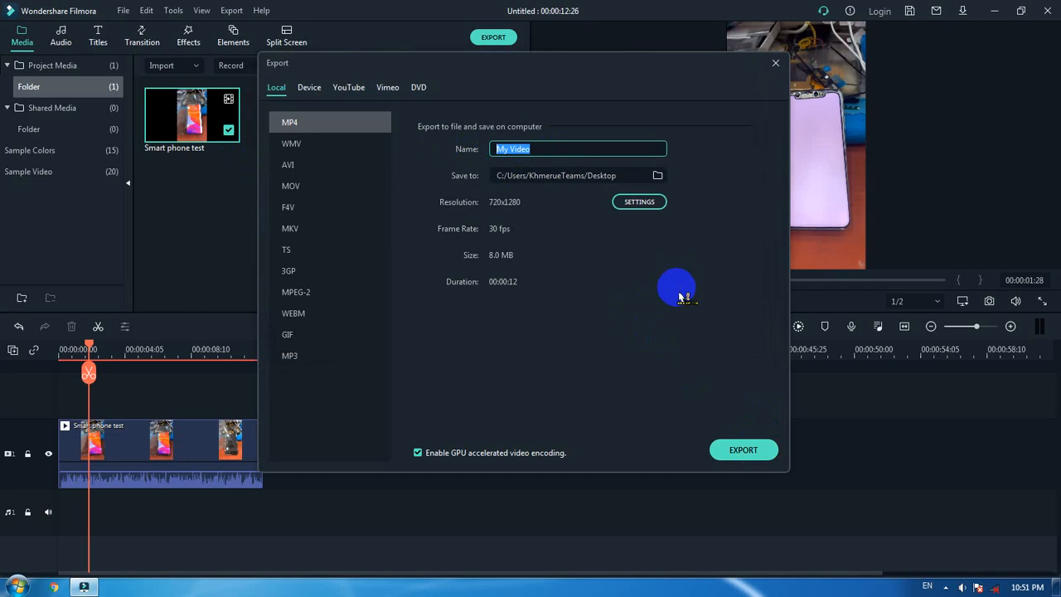
pyautogui.click(743, 452)
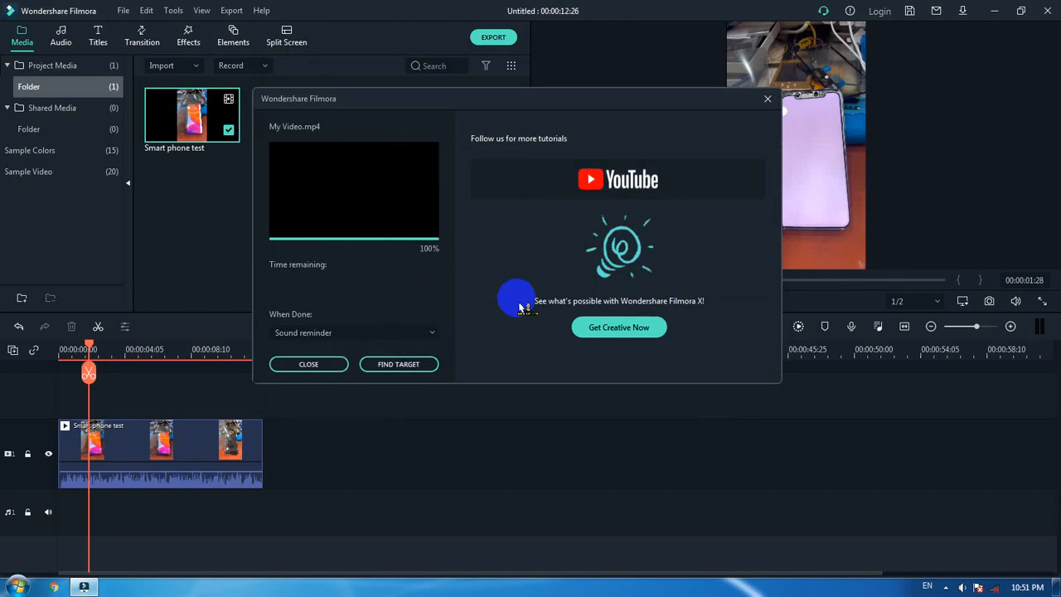
pyautogui.click(308, 364)
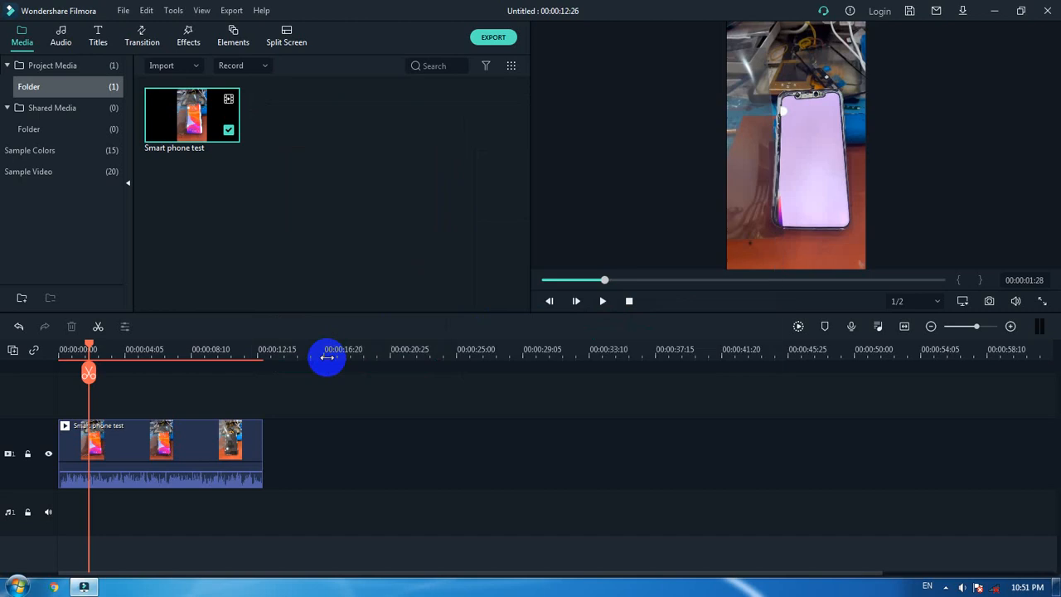
# Switch to the desktop, move the exported My Video file onto the Windows logo, play it to check it, and close the player.
pyautogui.click(994, 10)
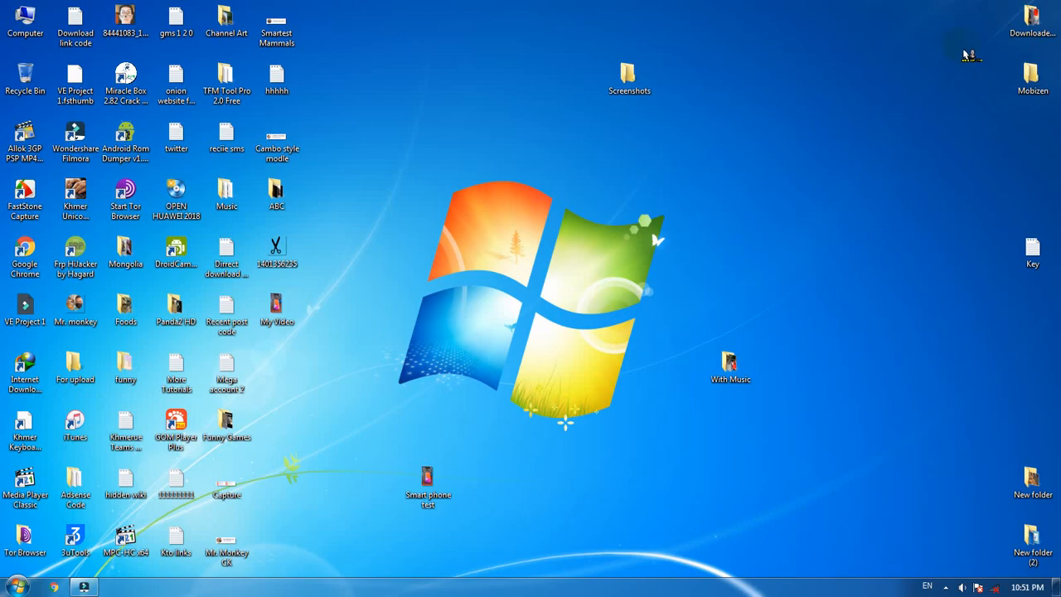
pyautogui.moveTo(279, 307); pyautogui.dragTo(485, 262)
pyautogui.doubleClick(479, 255)
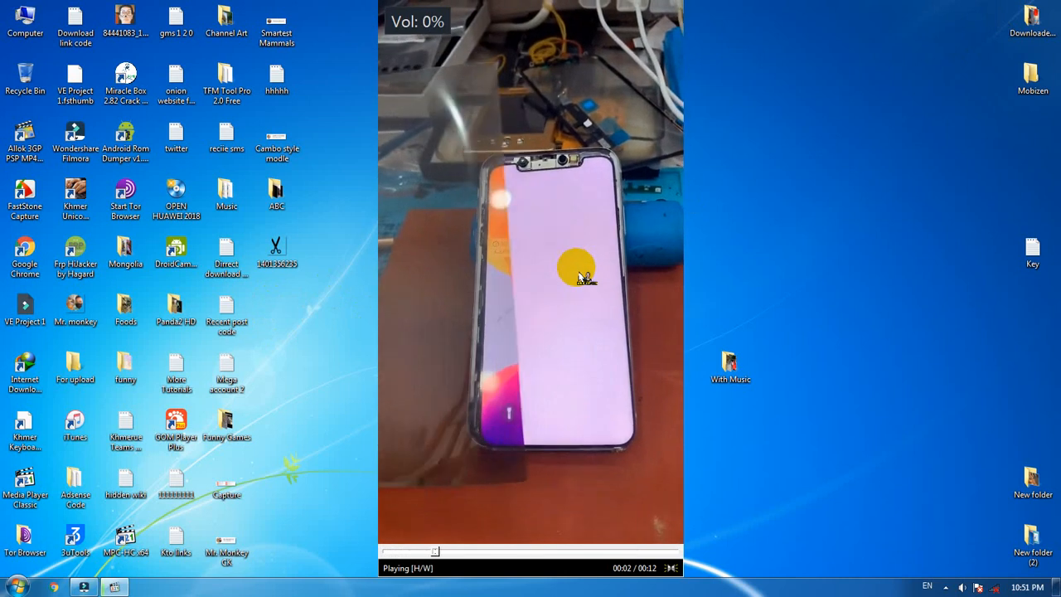
pyautogui.moveTo(584, 277); pyautogui.dragTo(565, 324)
pyautogui.hotkey('alt', 'F4')
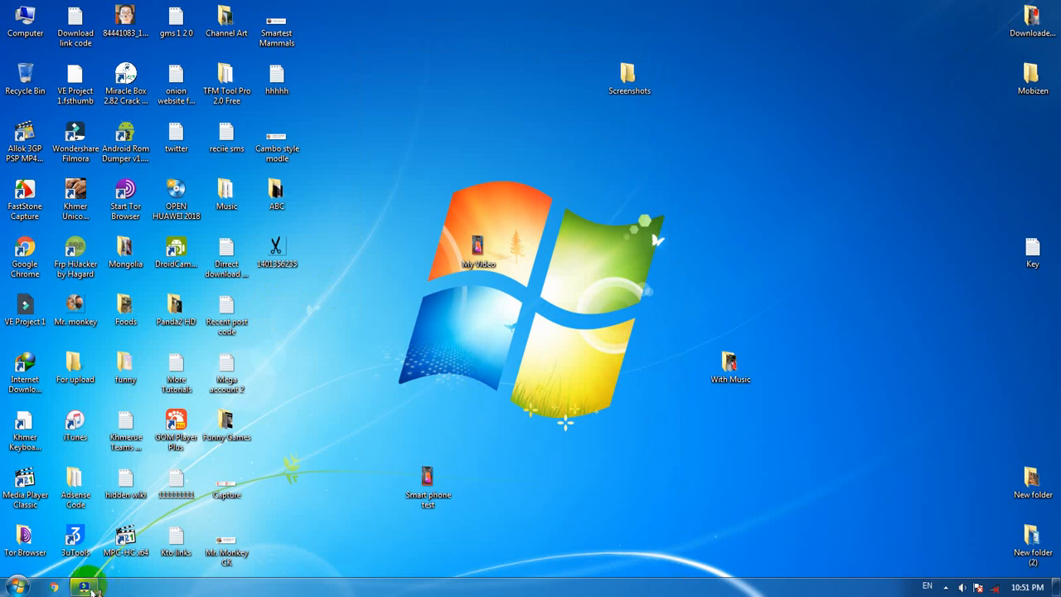
# Return to Filmora and add the New LowerThirds 25 title on the track above the clip, starting at 00:00:01:28.
pyautogui.click(84, 587)
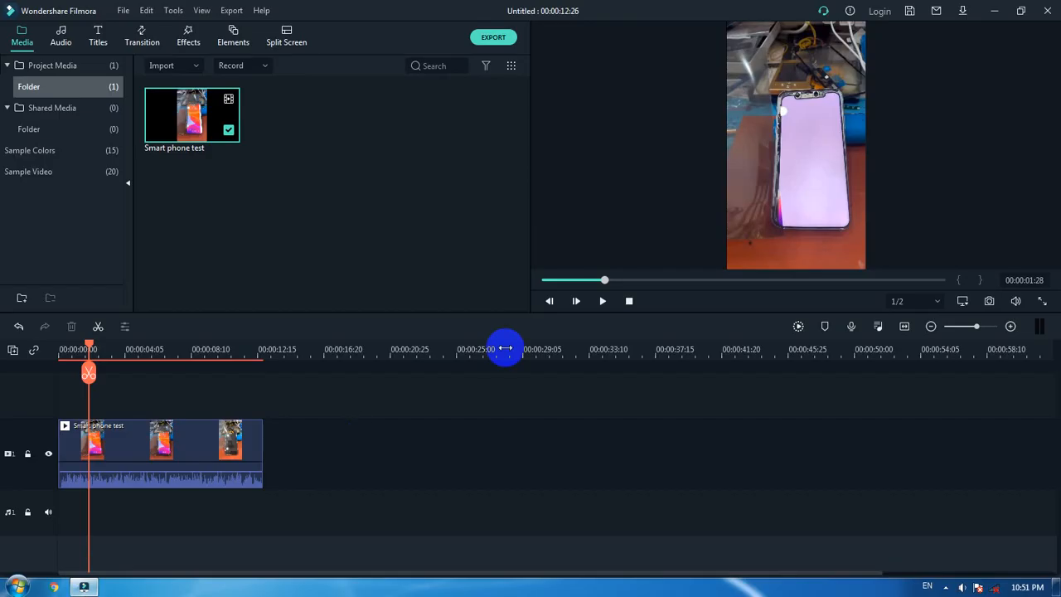
pyautogui.click(98, 36)
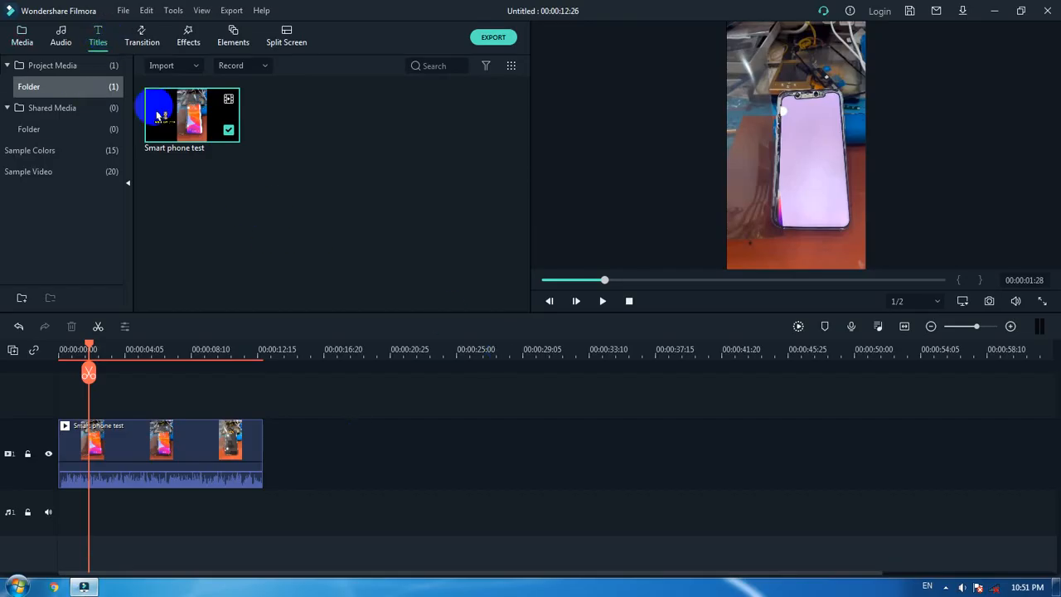
pyautogui.scroll(-5, 414, 174)
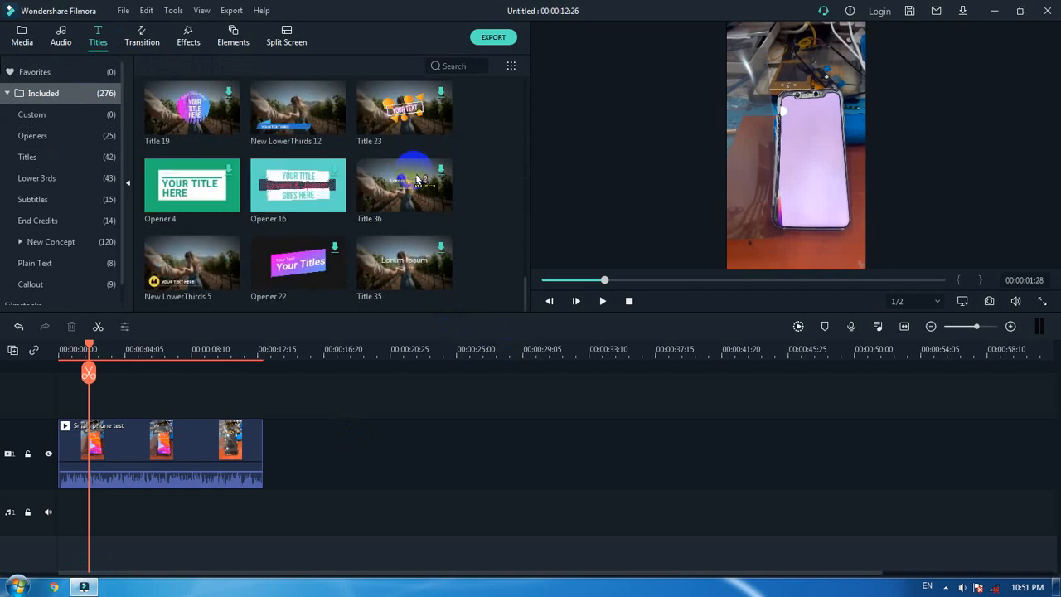
pyautogui.scroll(-3, 418, 180)
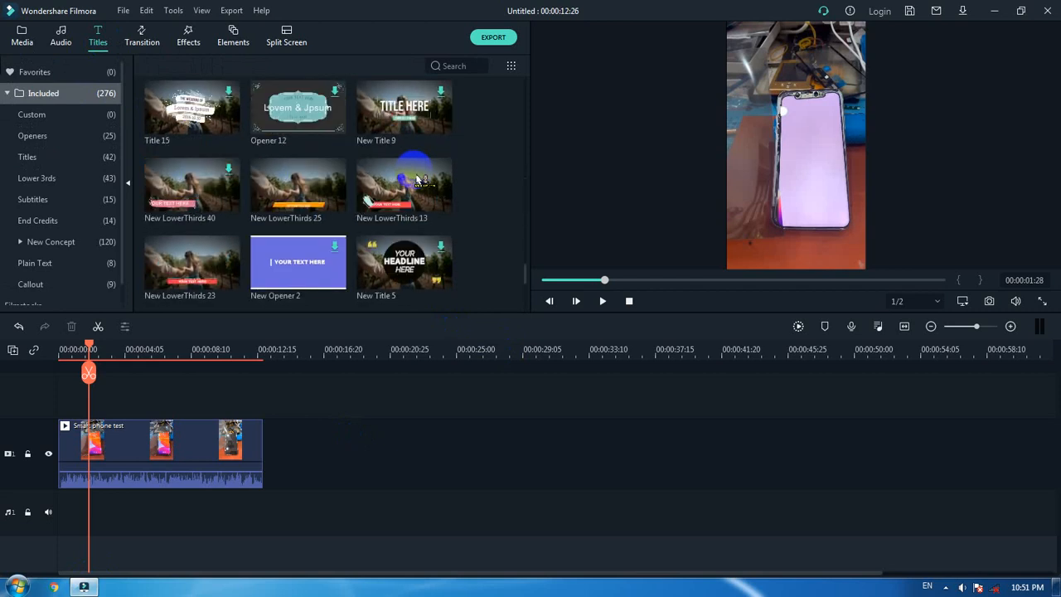
pyautogui.moveTo(298, 186); pyautogui.dragTo(90, 391)
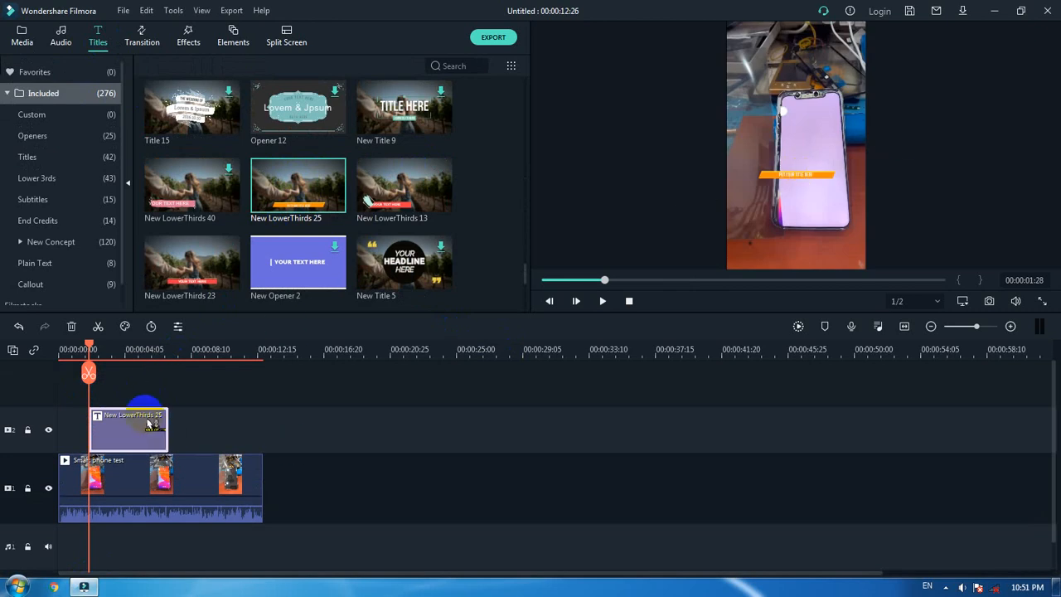
# Replace the placeholder text of the New LowerThirds 25 title with "Khmerueteams Official".
pyautogui.doubleClick(148, 424)
pyautogui.click(401, 139)
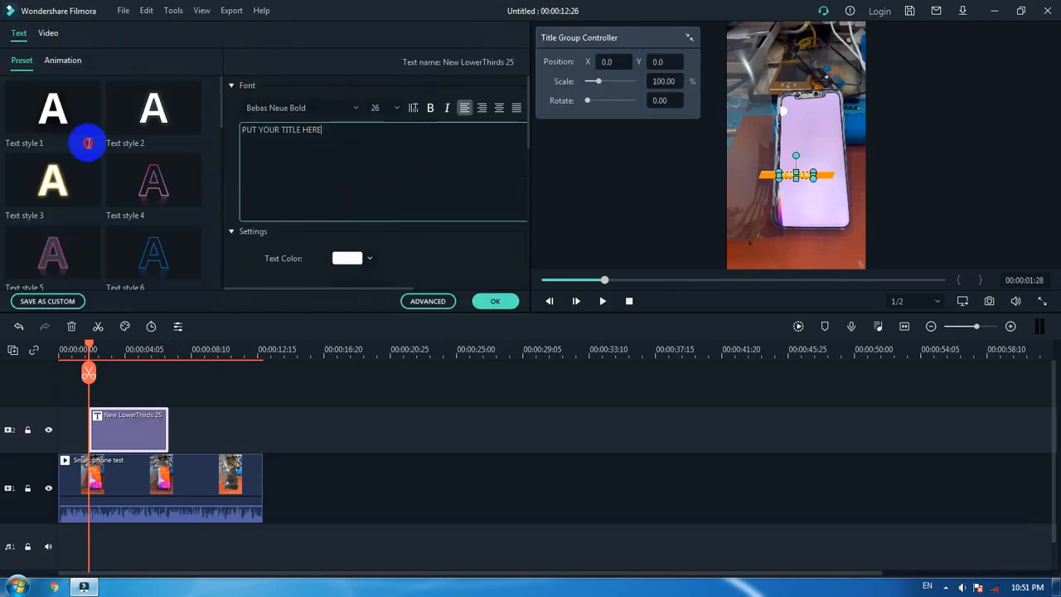
pyautogui.moveTo(367, 138); pyautogui.dragTo(217, 142)
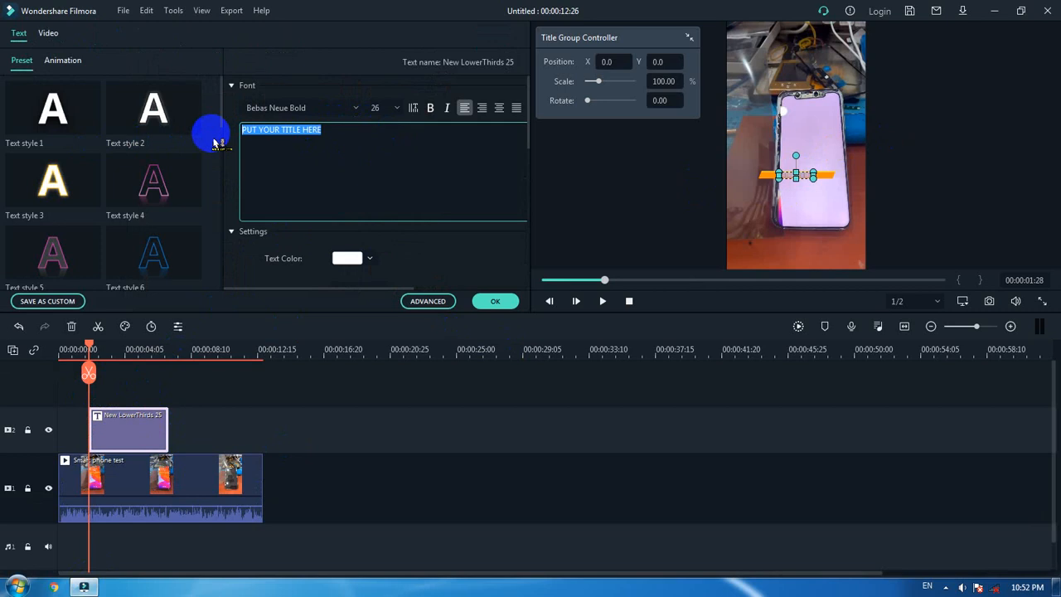
pyautogui.write('Khmerueteams')
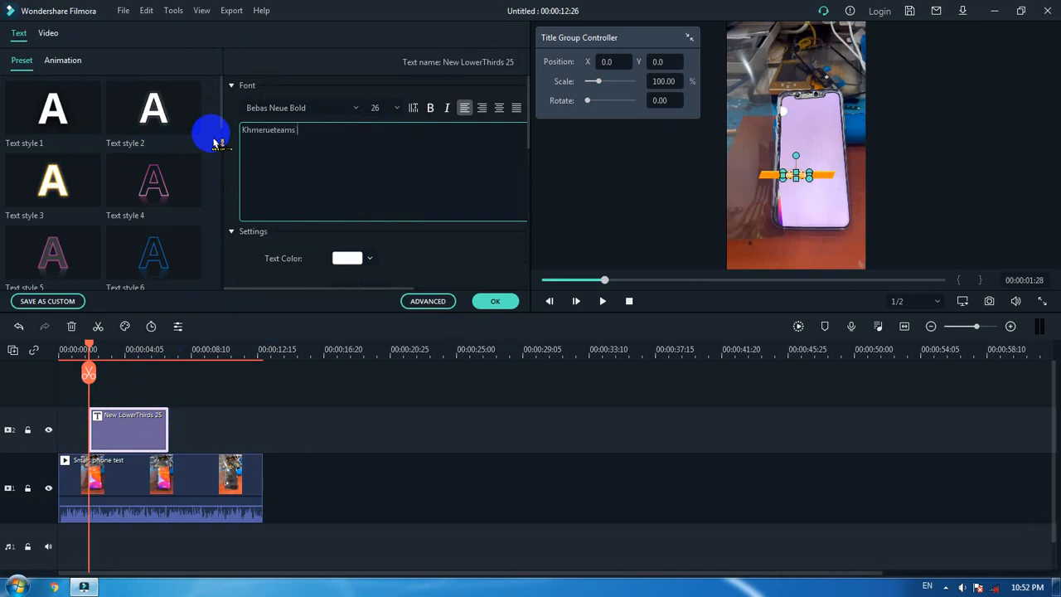
pyautogui.write(' Officiala')
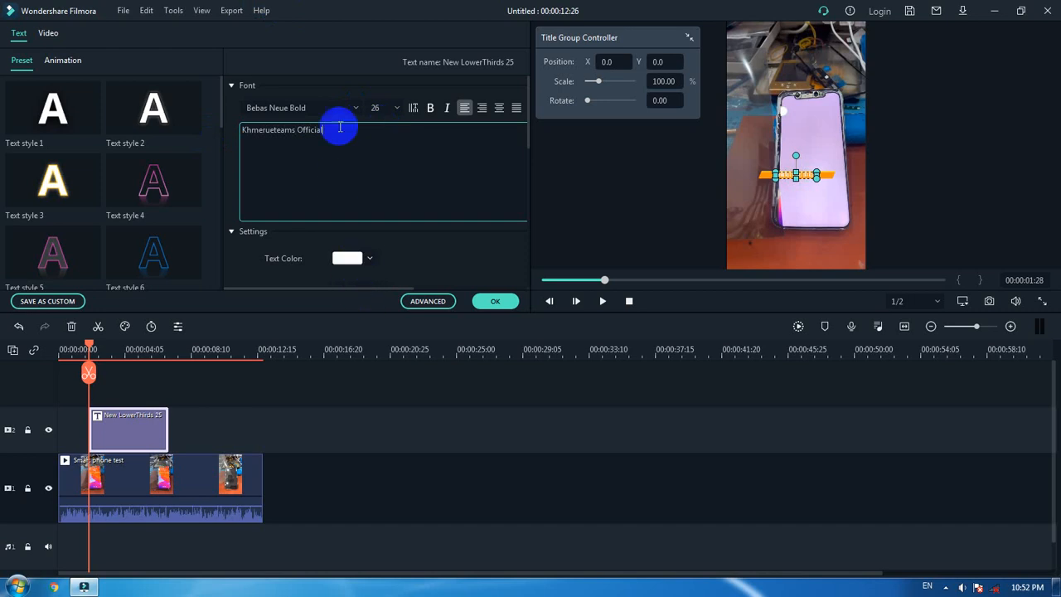
# Set the text color of the whole title text to black and apply the title edits.
pyautogui.moveTo(326, 131); pyautogui.dragTo(213, 130)
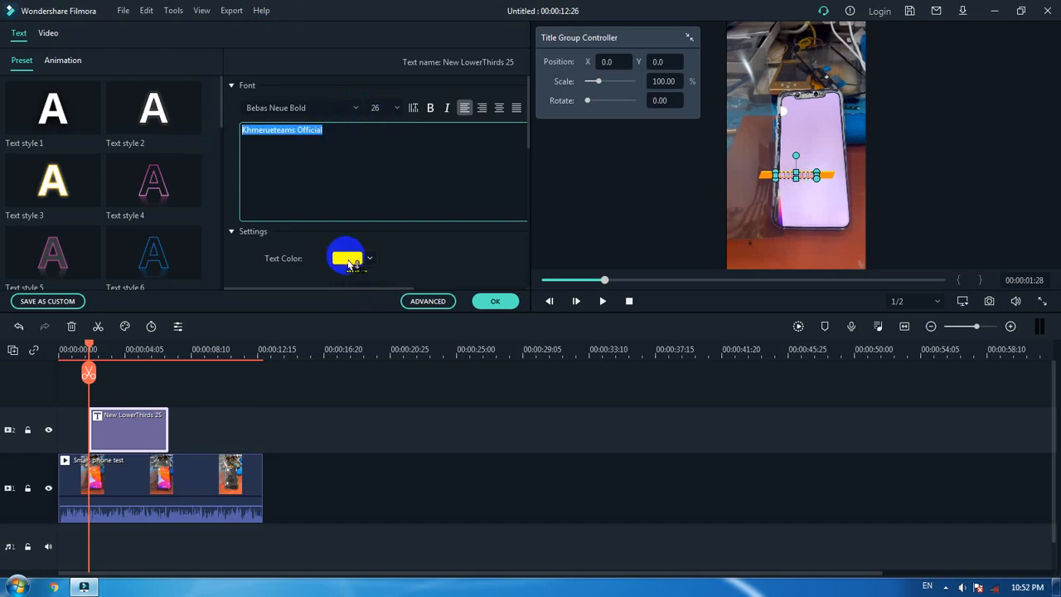
pyautogui.click(348, 258)
pyautogui.click(338, 335)
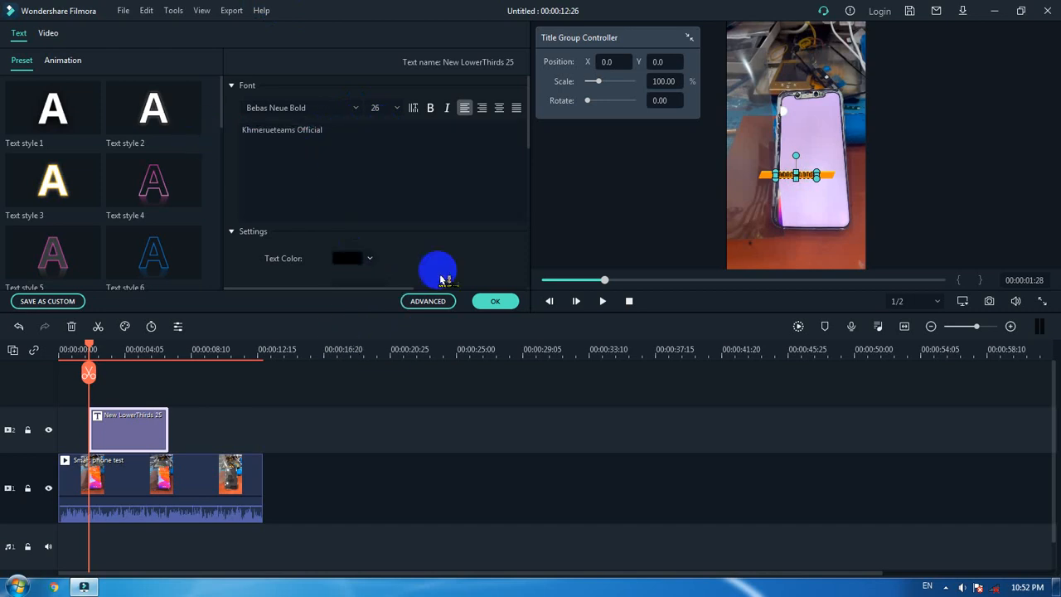
pyautogui.click(495, 301)
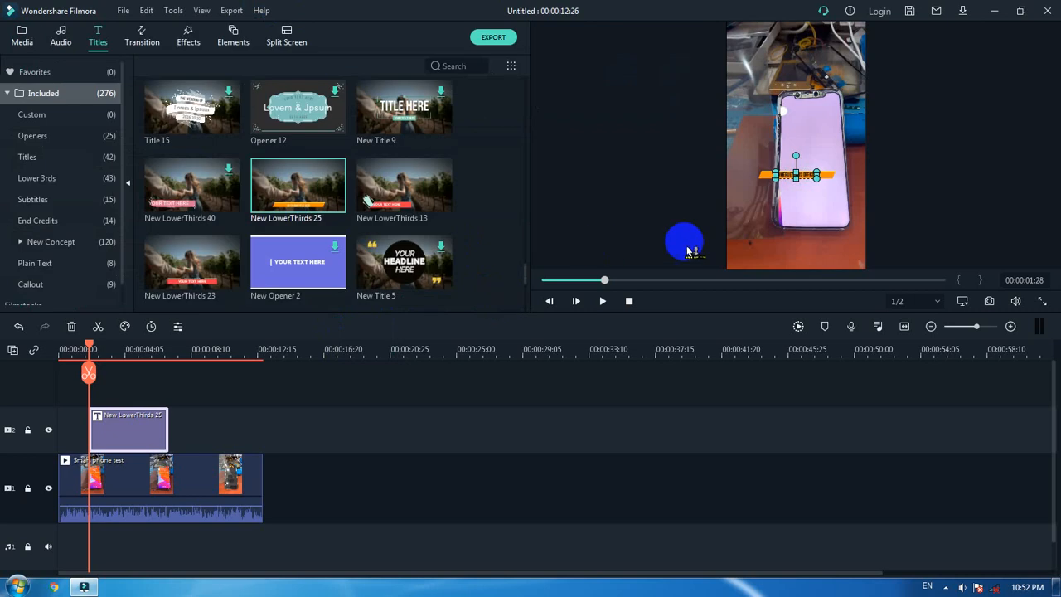
# At 00:00:04:18, move the title's orange bar below the phone in the video frame and place the title text over it.
pyautogui.click(211, 349)
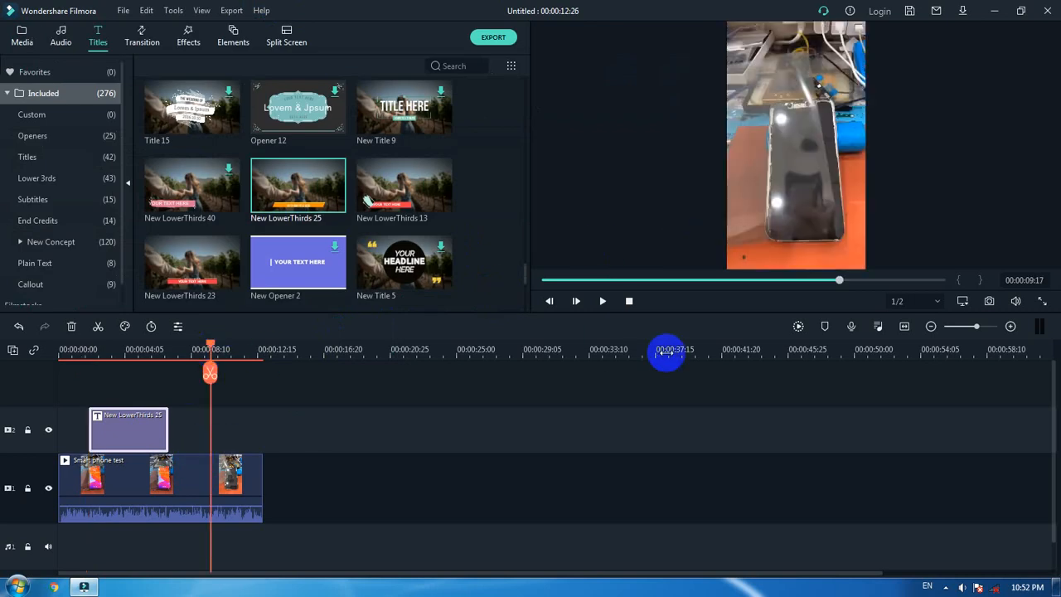
pyautogui.click(131, 350)
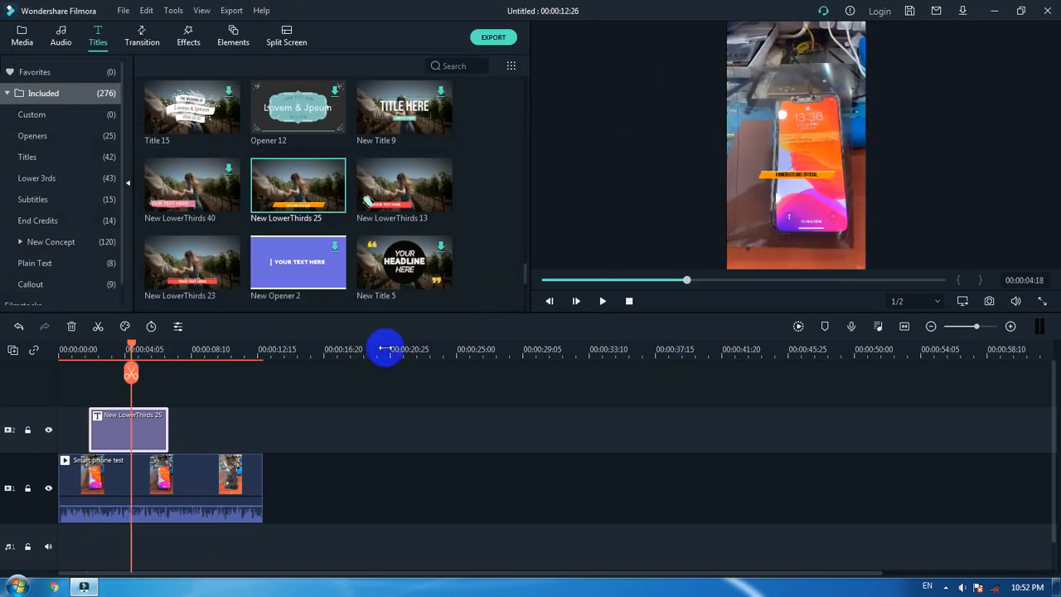
pyautogui.click(832, 174)
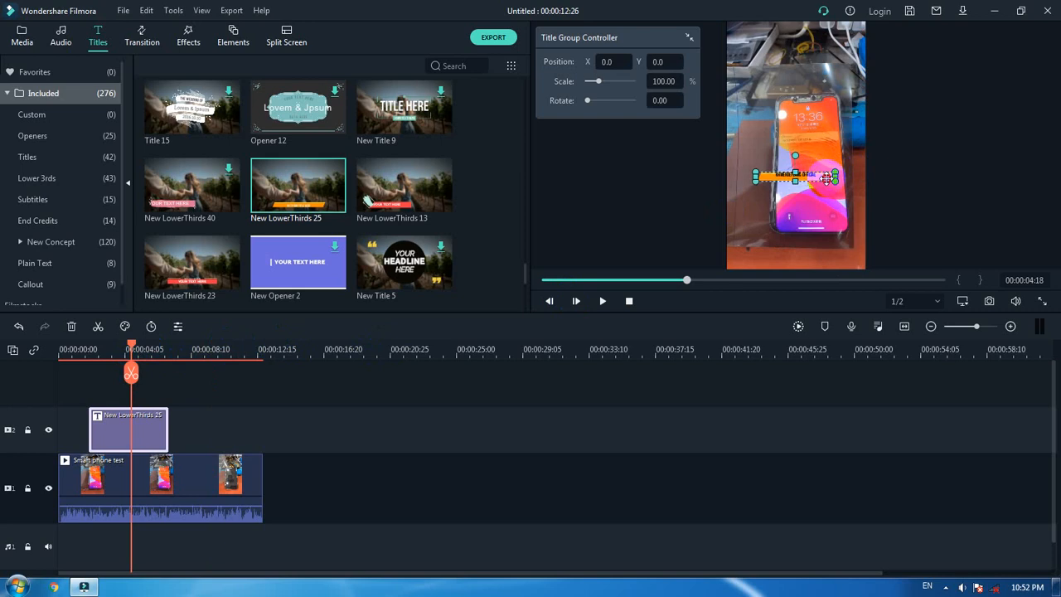
pyautogui.moveTo(827, 177); pyautogui.dragTo(827, 243)
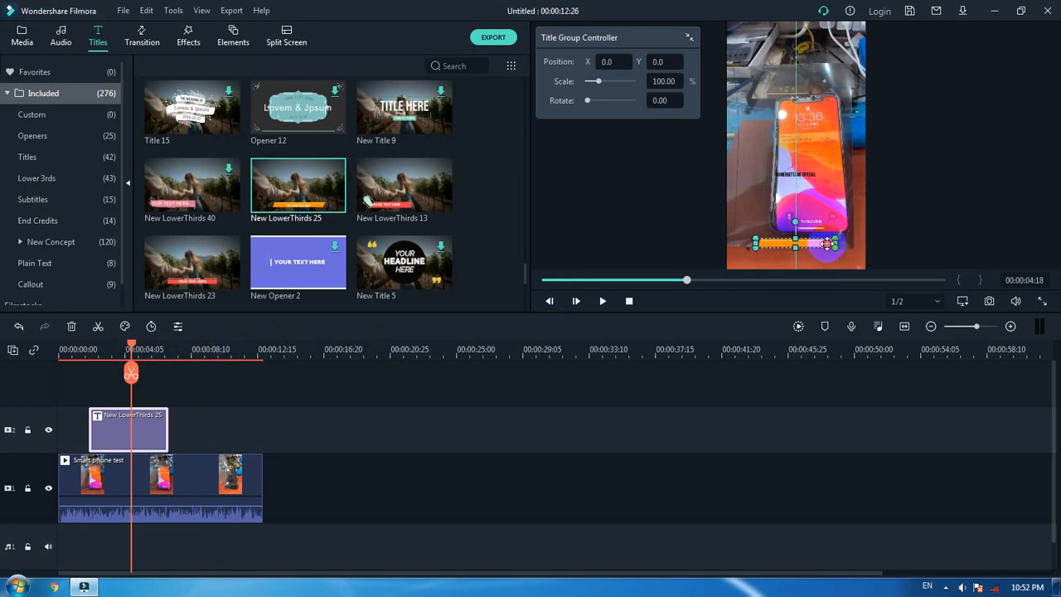
pyautogui.click(801, 167)
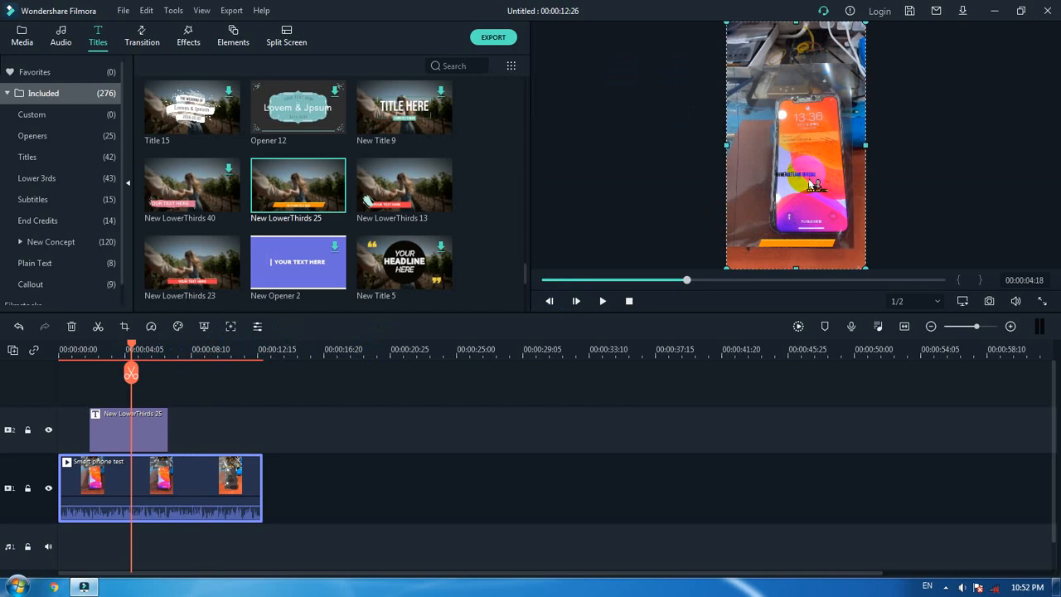
pyautogui.click(808, 171)
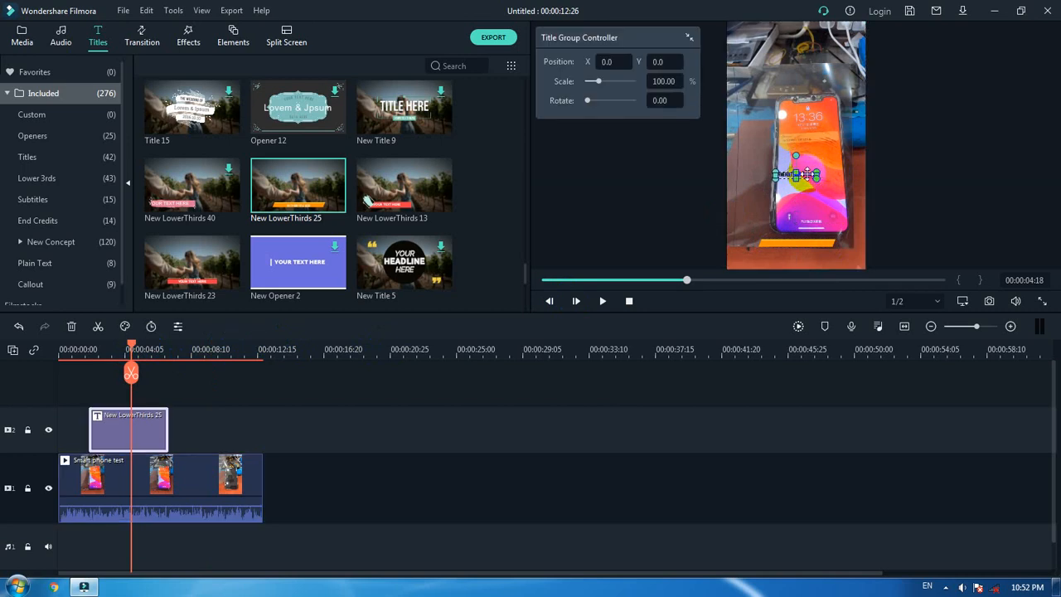
pyautogui.moveTo(808, 173); pyautogui.dragTo(812, 242)
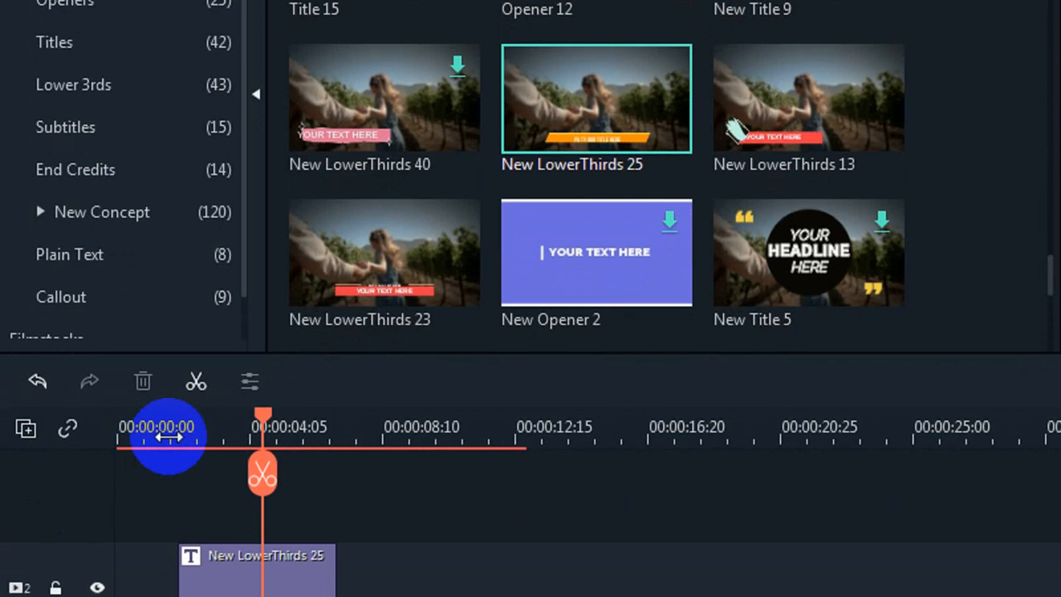
# Play the video from just before the title clip to check the title's opening animation.
pyautogui.click(170, 452)
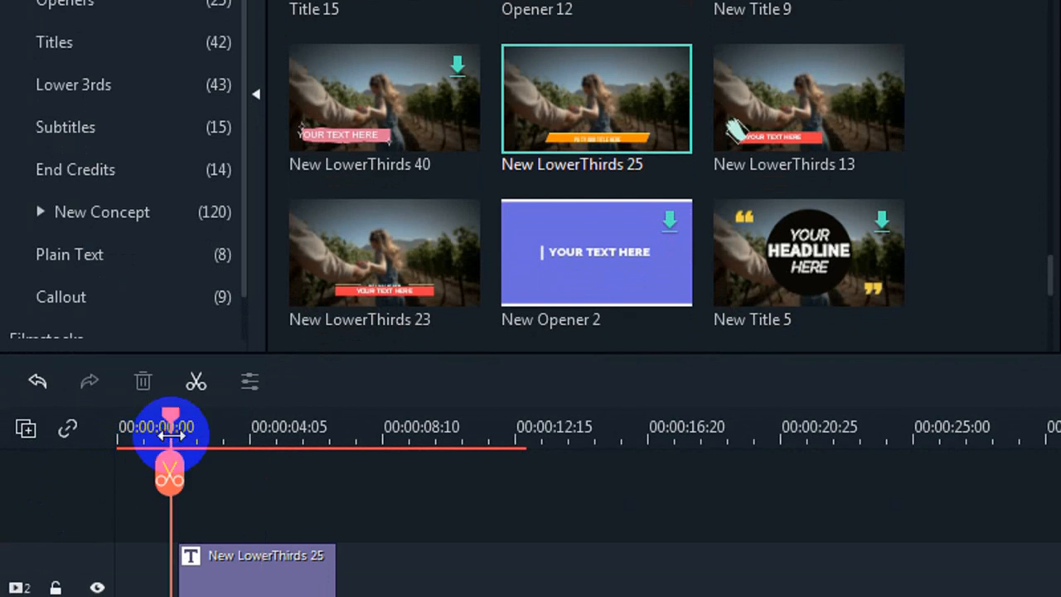
pyautogui.press('space')
pyautogui.press('space')
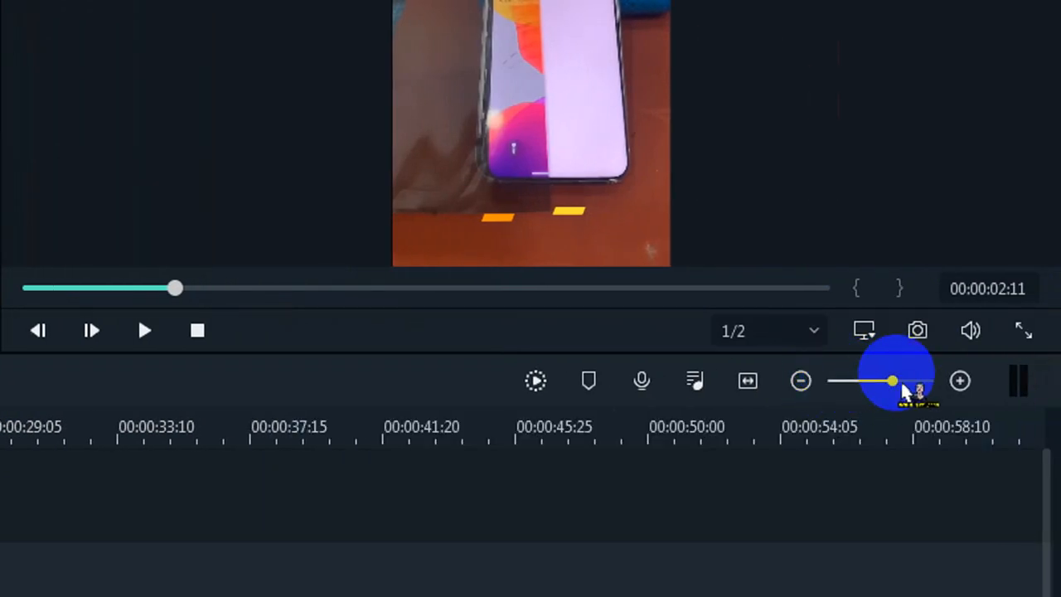
# Zoom the timeline far out and partly back in to try different time scales.
pyautogui.click(801, 381)
pyautogui.click(801, 381)
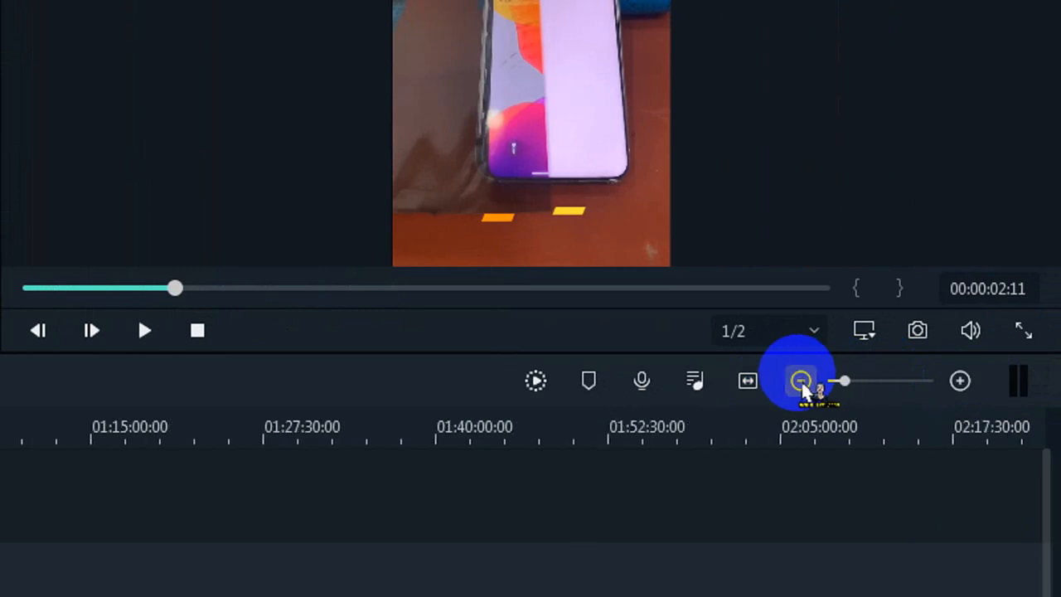
pyautogui.click(868, 383)
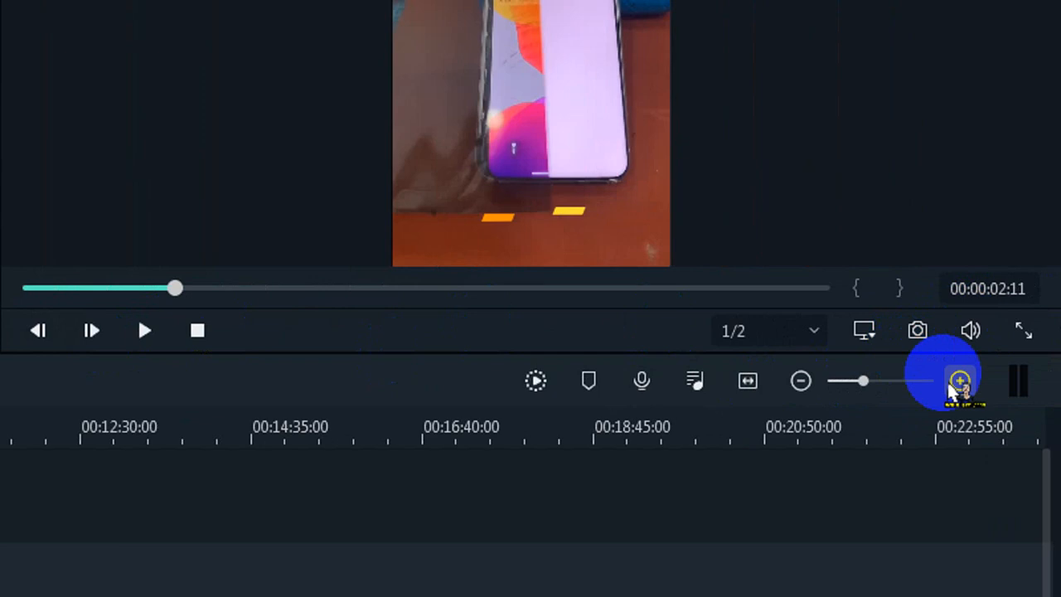
pyautogui.click(969, 332)
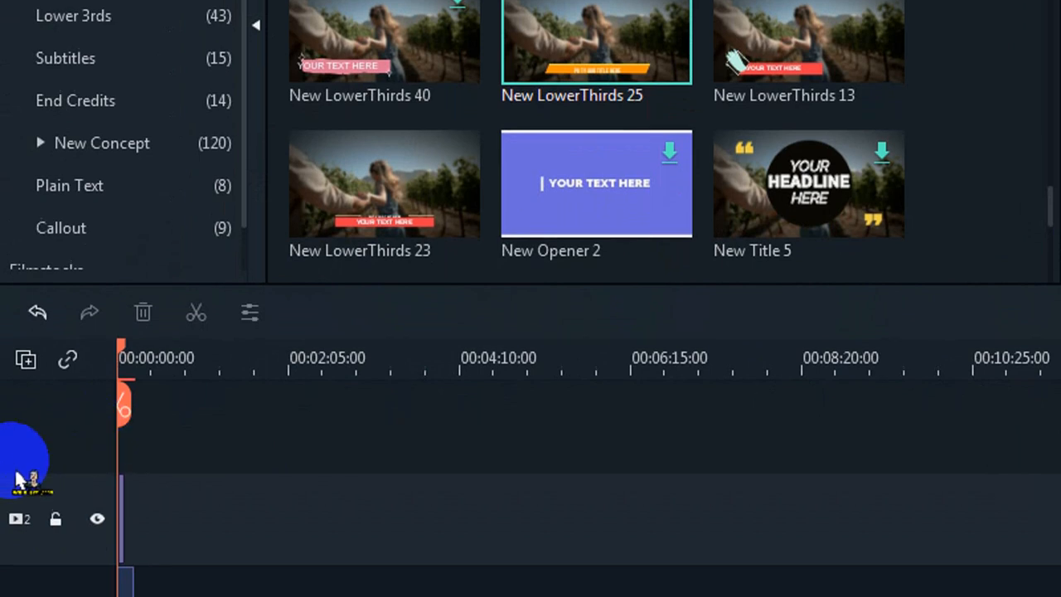
# Play the edited phone video from the beginning through the lower-third title to check how the title appears.
pyautogui.click(158, 362)
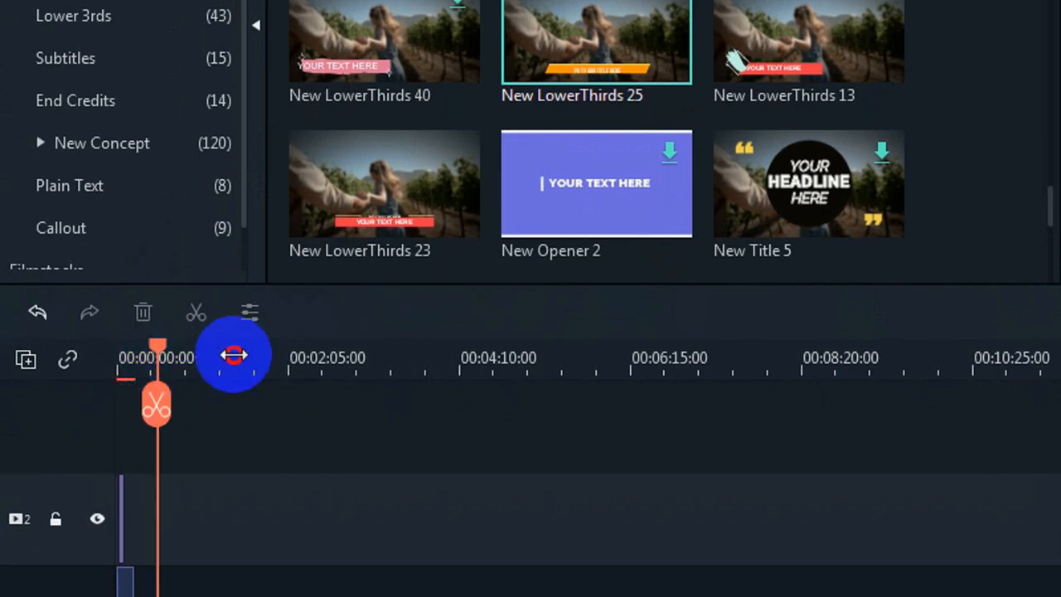
pyautogui.moveTo(234, 355); pyautogui.dragTo(718, 355)
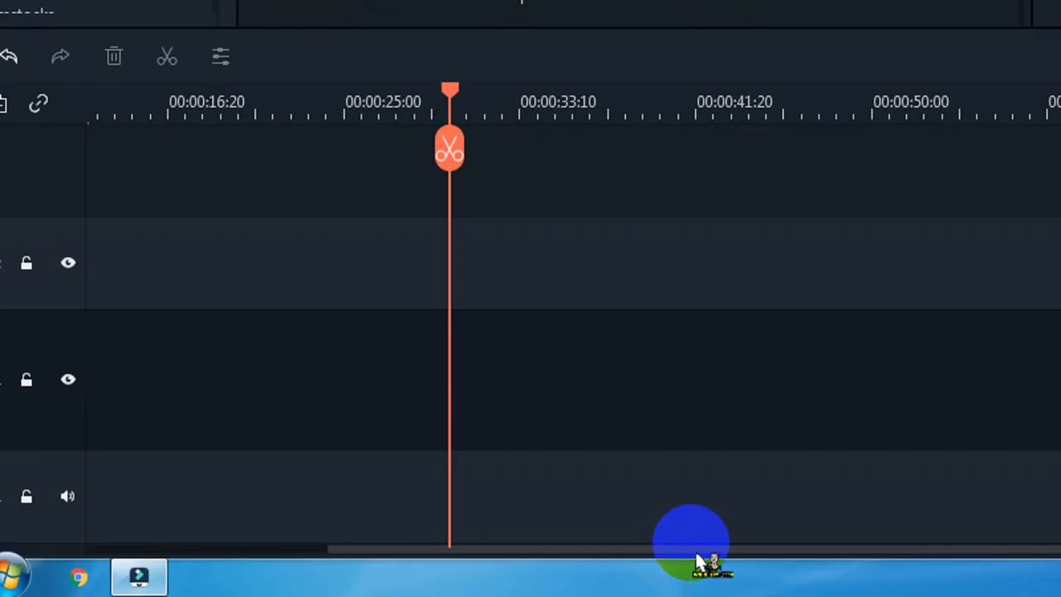
pyautogui.moveTo(688, 550); pyautogui.dragTo(320, 549)
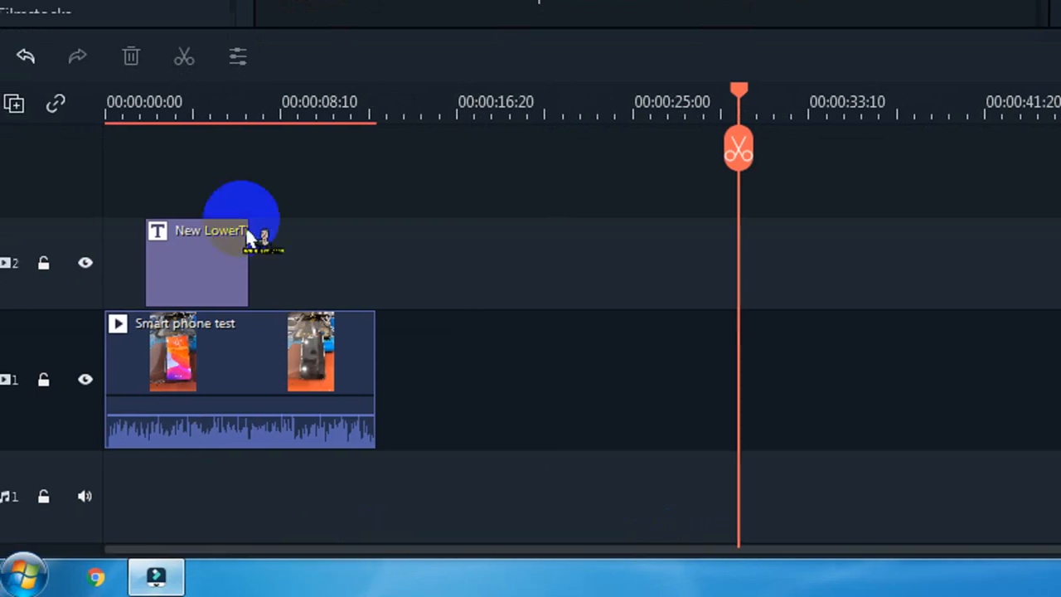
pyautogui.press('Home')
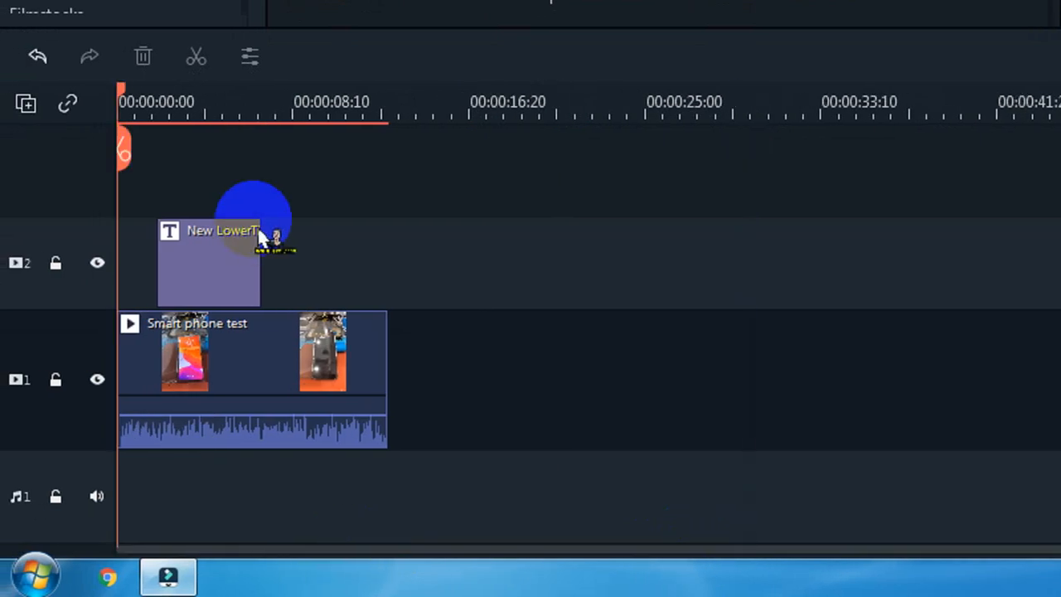
pyautogui.press('space')
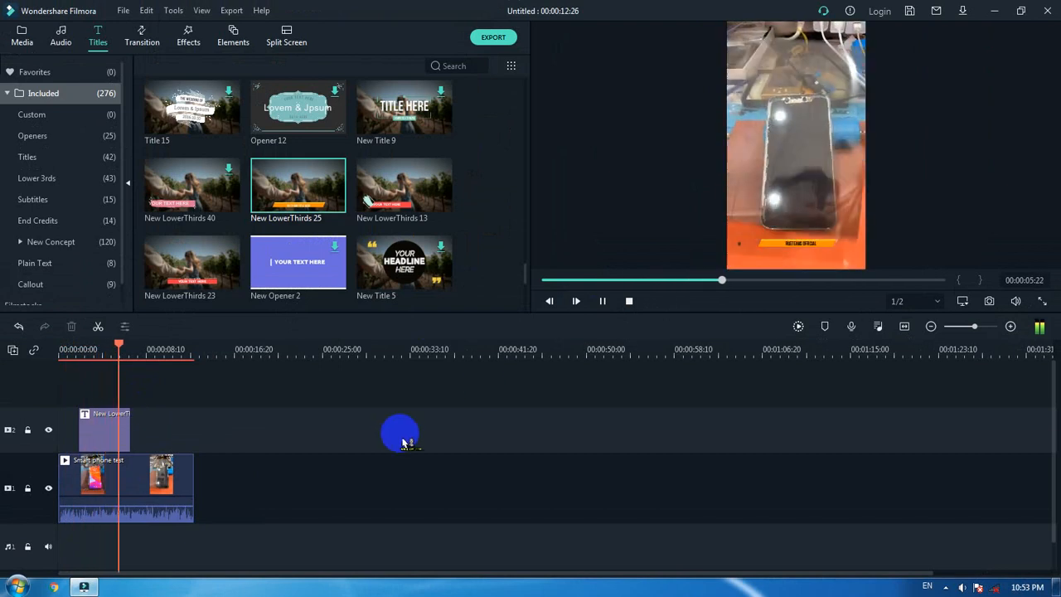
pyautogui.press('space')
# Switch to the desktop and open the channel owner's picture folder inside KhmerueTeams on Local Disk (E:).
pyautogui.click(995, 11)
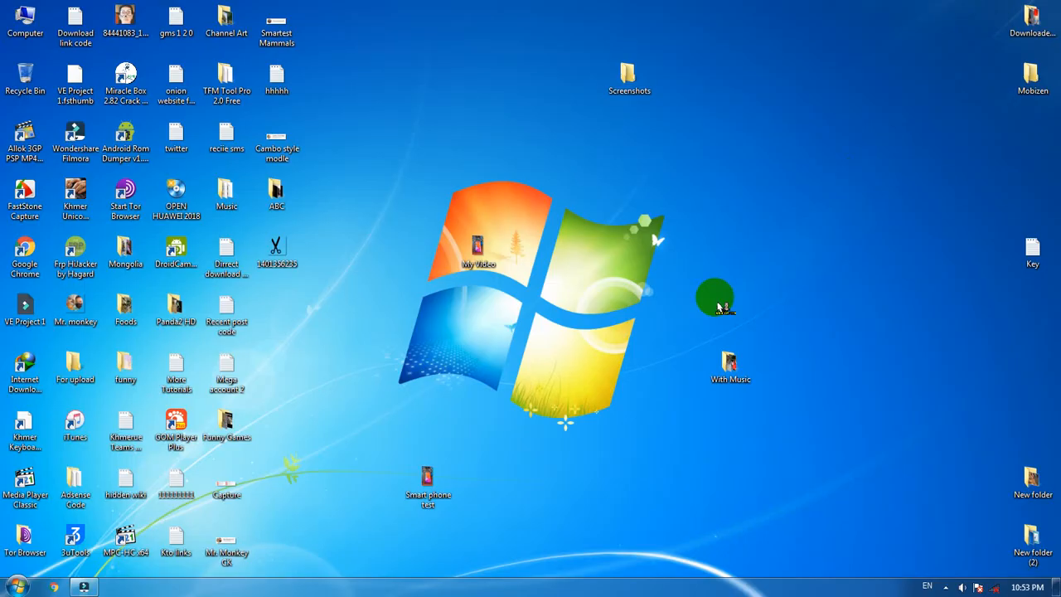
pyautogui.doubleClick(27, 21)
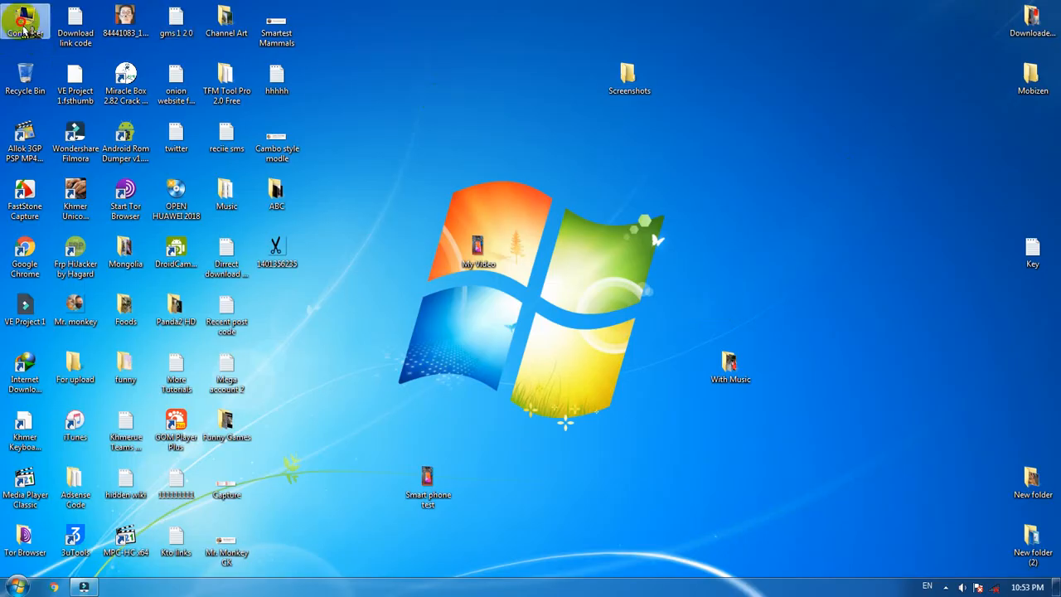
pyautogui.moveTo(569, 7); pyautogui.dragTo(656, 147)
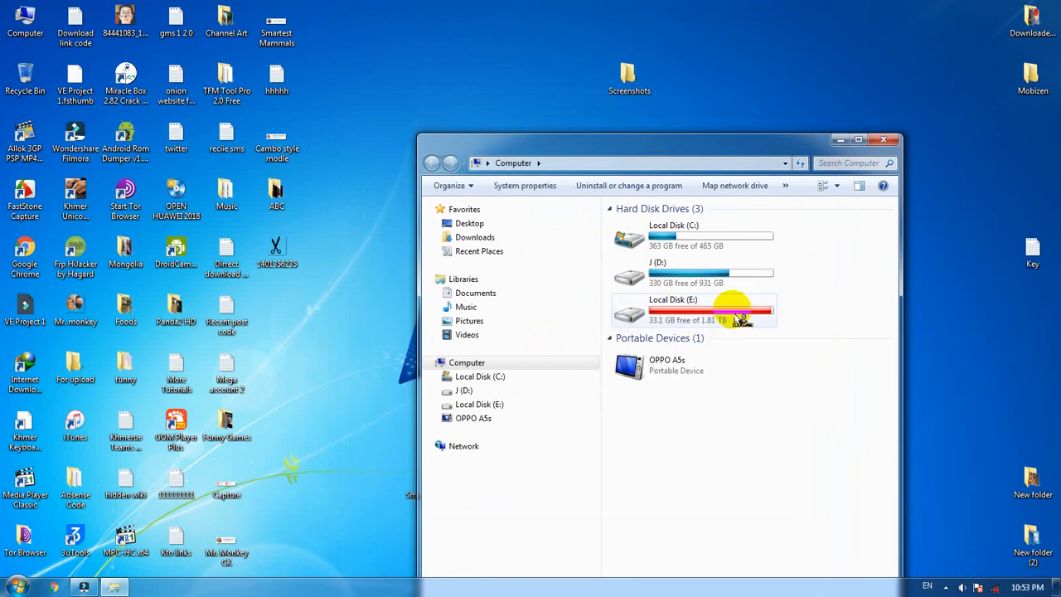
pyautogui.doubleClick(740, 317)
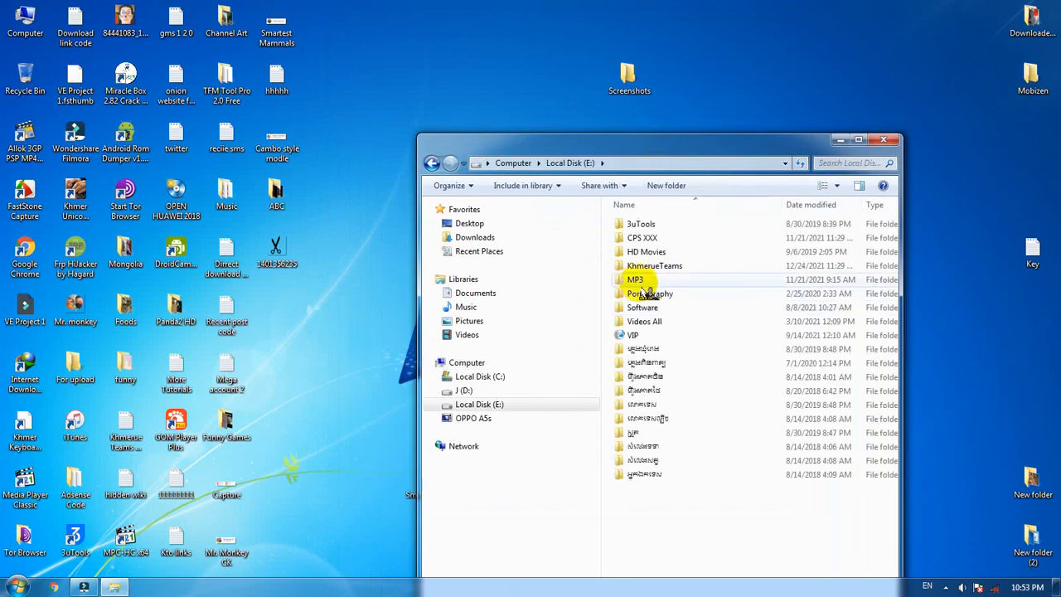
pyautogui.doubleClick(659, 266)
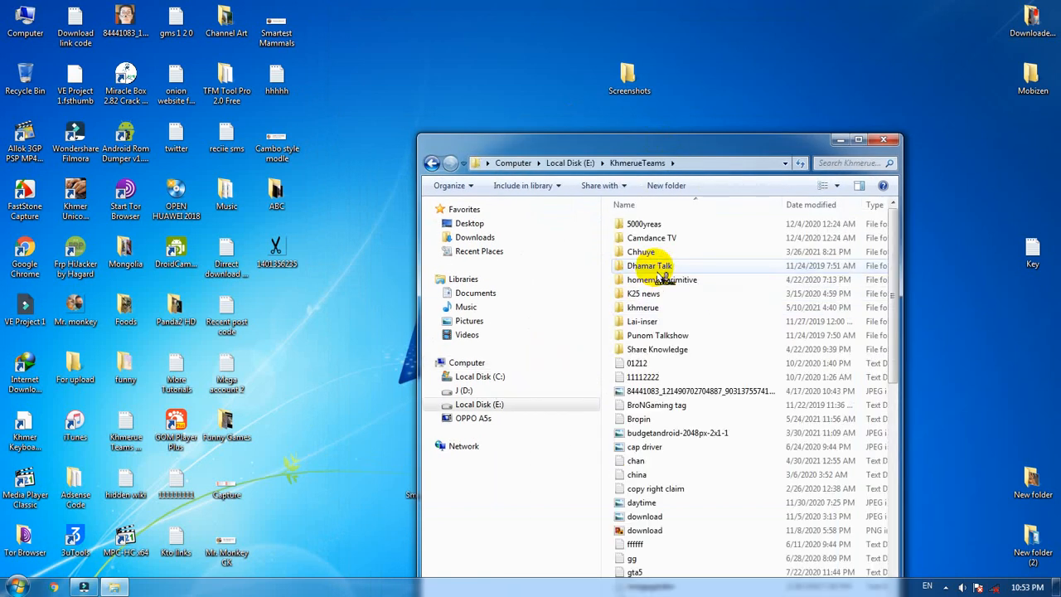
pyautogui.doubleClick(641, 251)
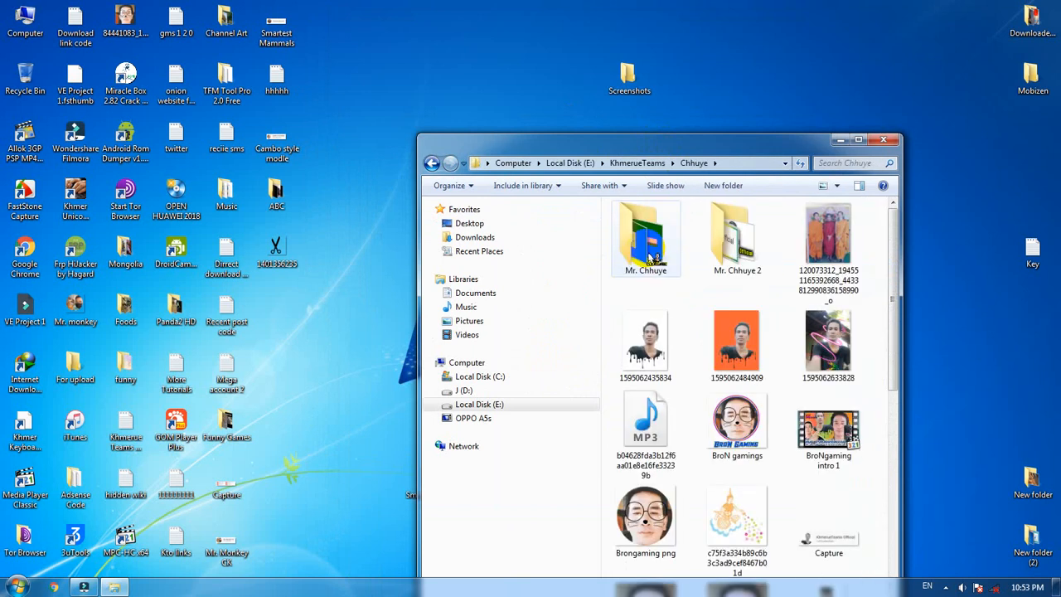
# Copy the khmerue teams official PNG image from the folder to the desktop and view it at full size.
pyautogui.scroll(-2, 744, 314)
pyautogui.scroll(-2, 744, 314)
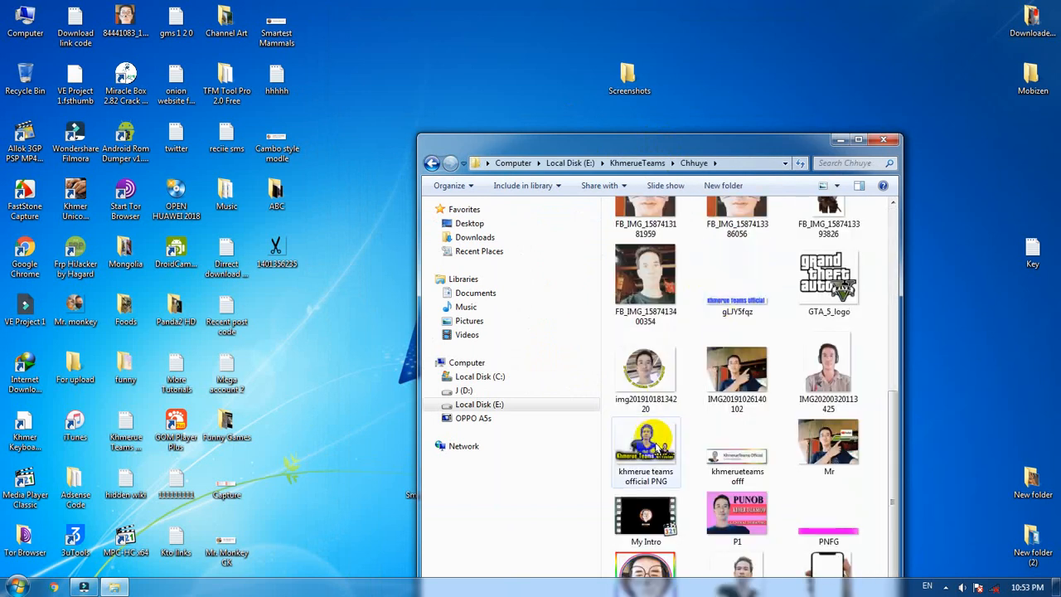
pyautogui.moveTo(651, 447); pyautogui.dragTo(383, 336)
pyautogui.click(884, 140)
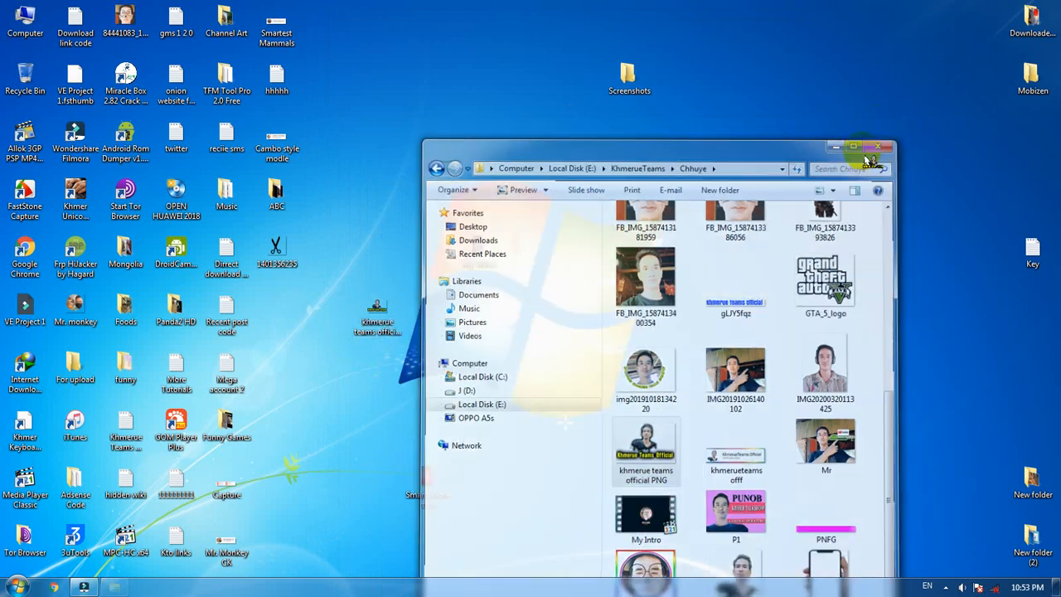
pyautogui.doubleClick(393, 317)
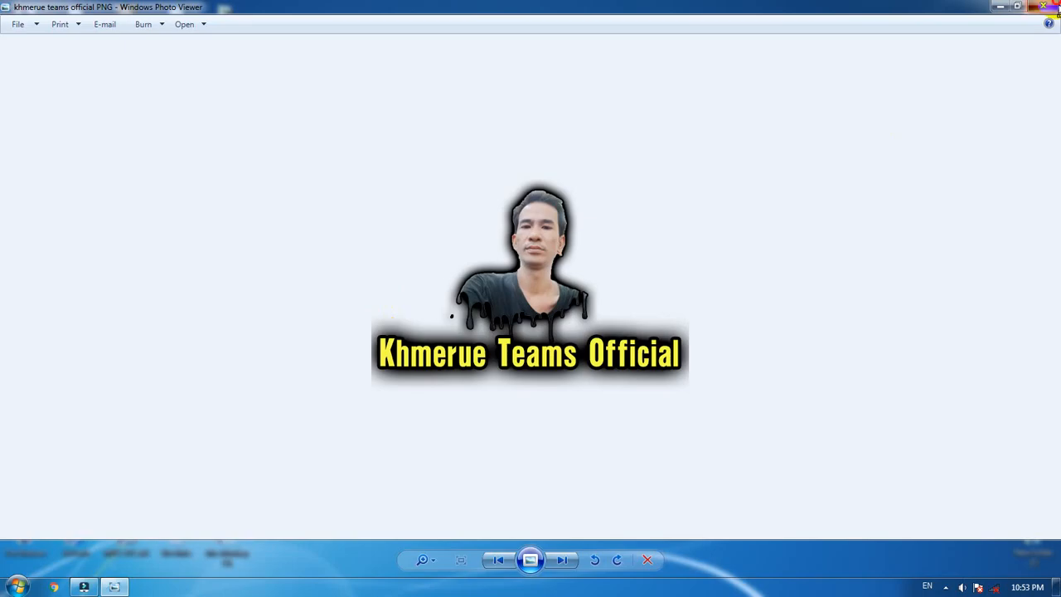
pyautogui.click(1058, 10)
# Import the khmerue teams official PNG into the Filmora project and place it on track 3, spanning the whole Smart phone test clip.
pyautogui.moveTo(374, 311); pyautogui.dragTo(156, 355)
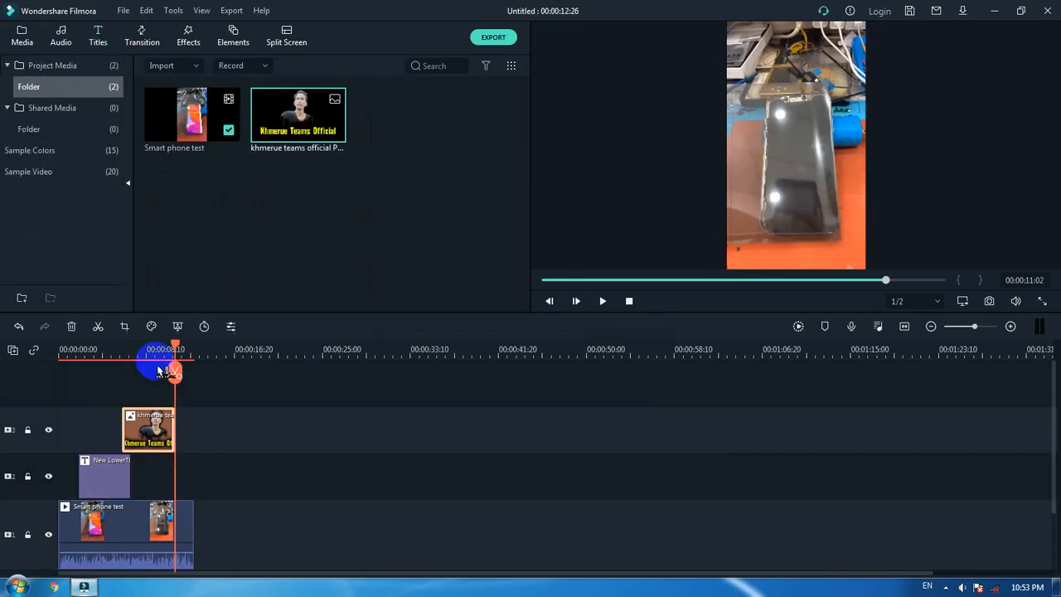
pyautogui.moveTo(147, 426); pyautogui.dragTo(87, 431)
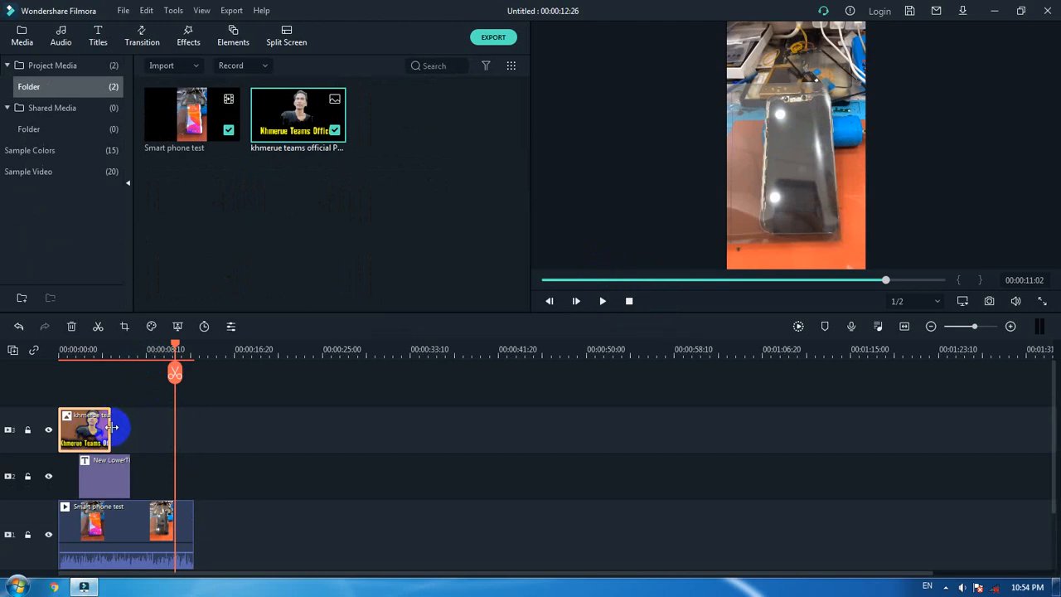
pyautogui.moveTo(112, 427); pyautogui.dragTo(193, 425)
# At the start of the video, shrink the logo image to a small watermark and place it in the upper-right corner of the video frame.
pyautogui.press('Home')
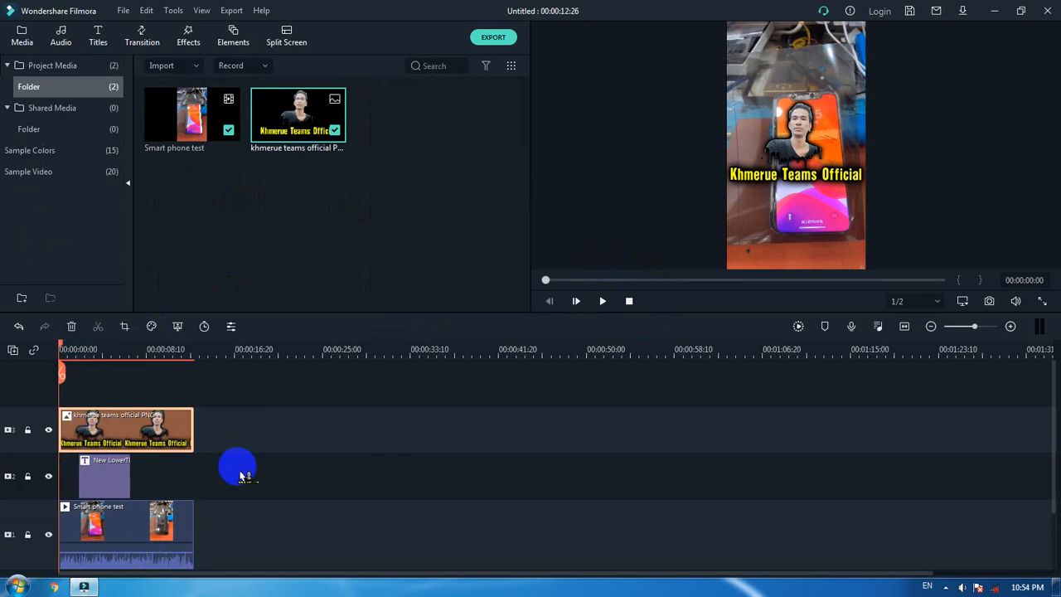
pyautogui.click(798, 156)
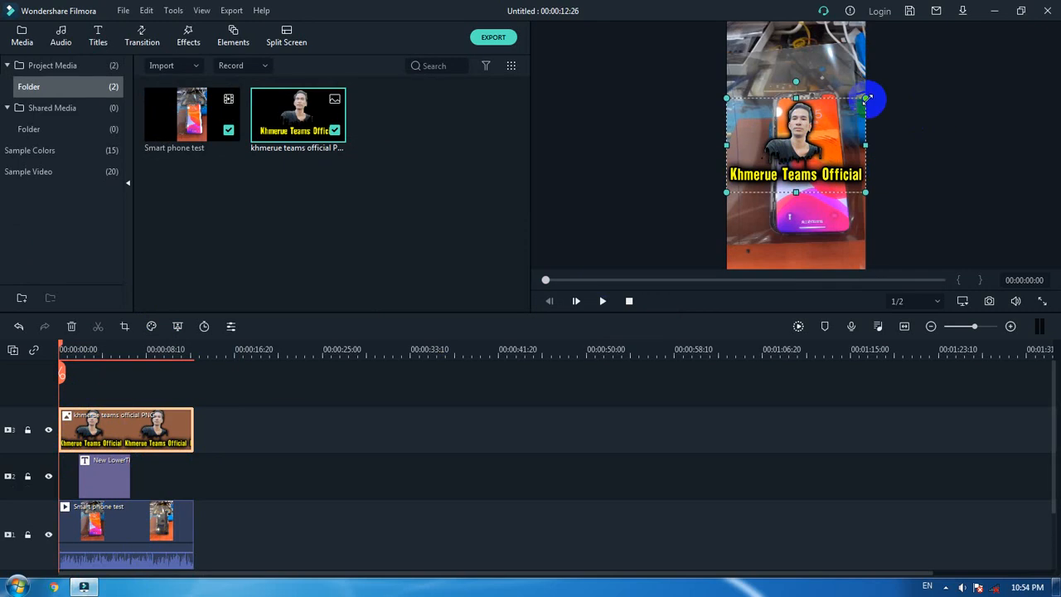
pyautogui.moveTo(868, 98); pyautogui.dragTo(840, 36)
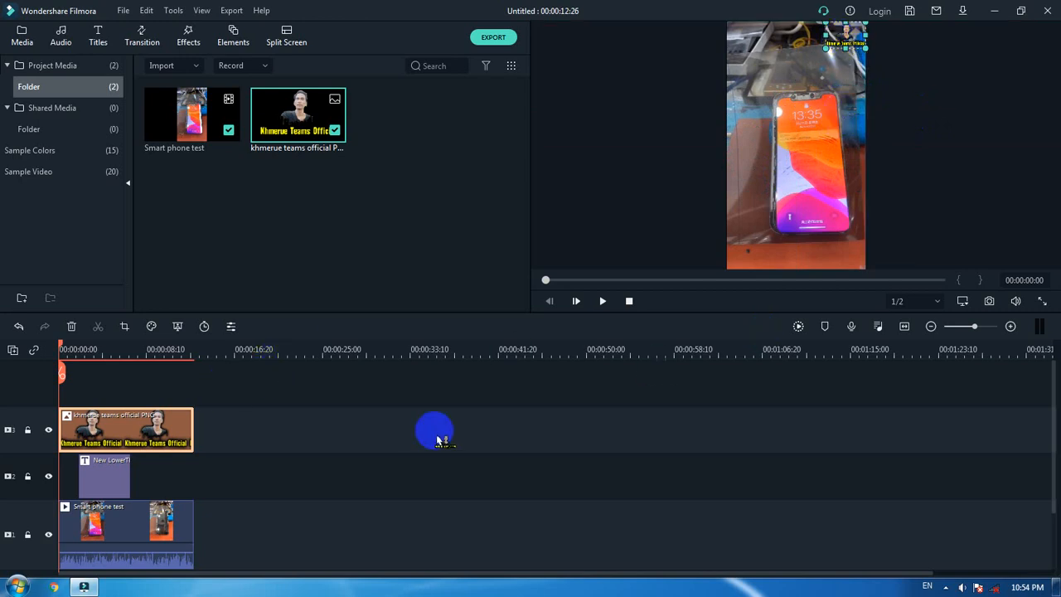
pyautogui.click(540, 424)
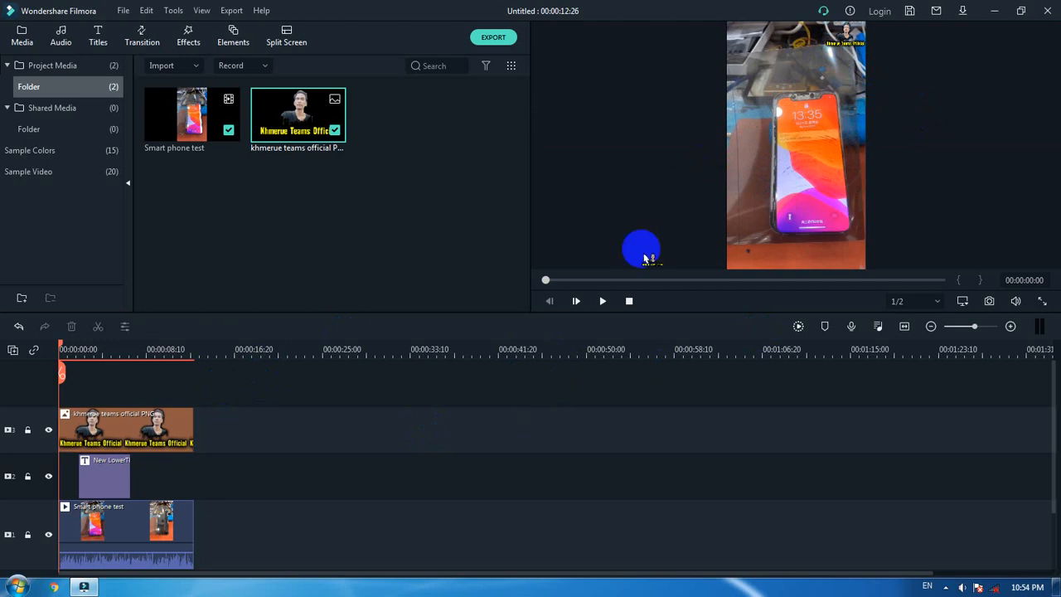
# Enable Drop Shadow for the logo clip on track 3 and apply the image settings.
pyautogui.click(139, 436)
pyautogui.doubleClick(139, 436)
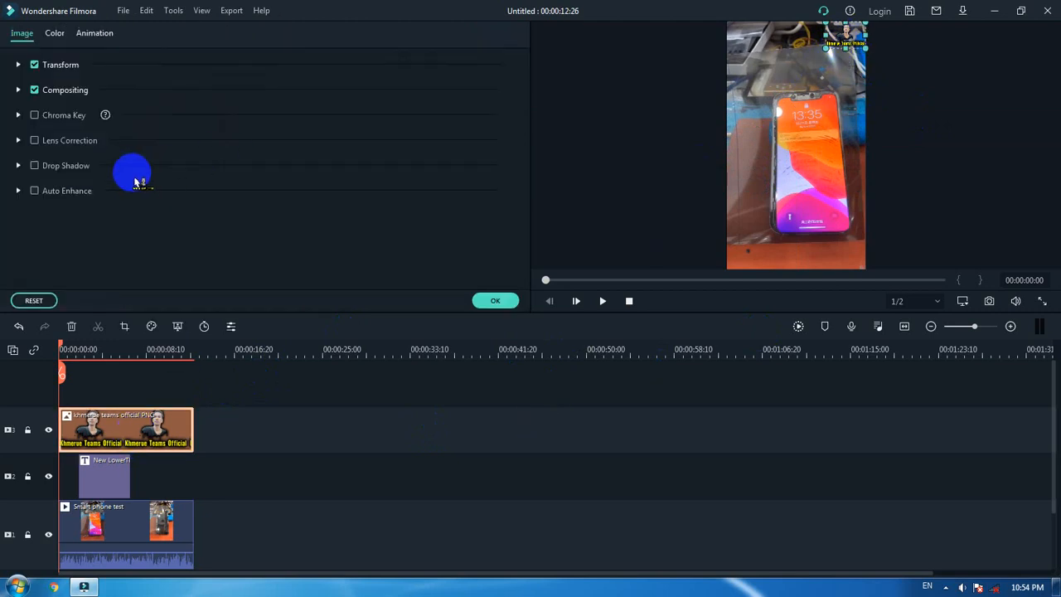
pyautogui.click(35, 166)
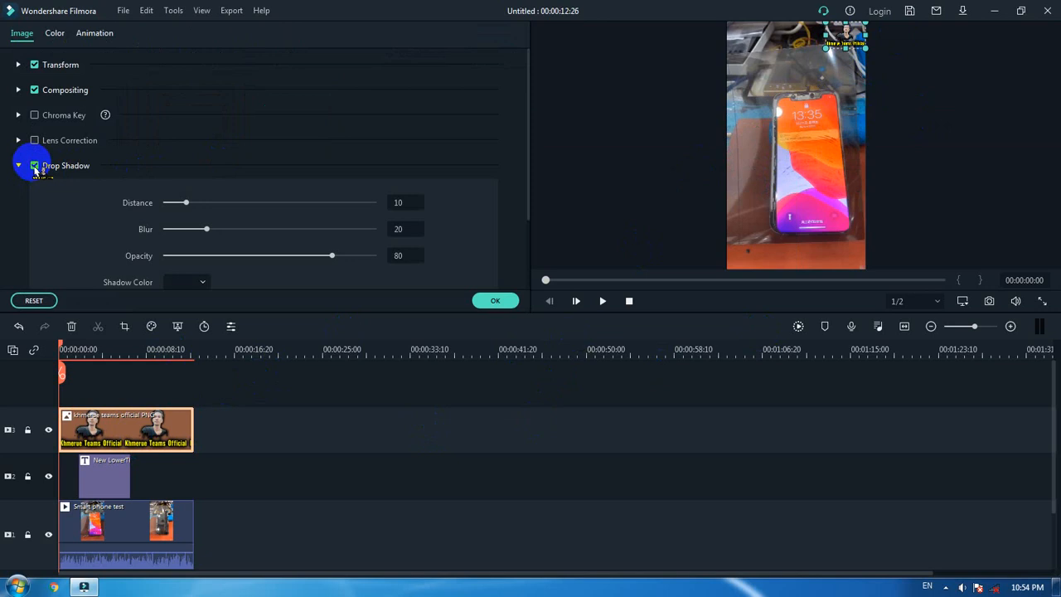
pyautogui.click(496, 301)
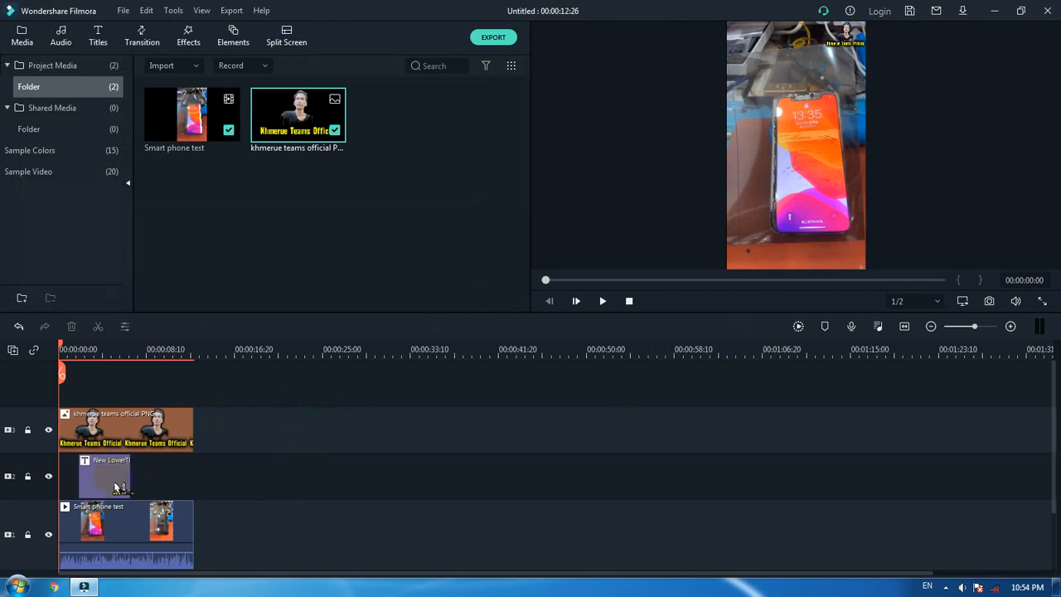
# Shorten the lower-third title clip on track 2 by trimming its end to about the 4-second mark.
pyautogui.moveTo(131, 479); pyautogui.dragTo(89, 486)
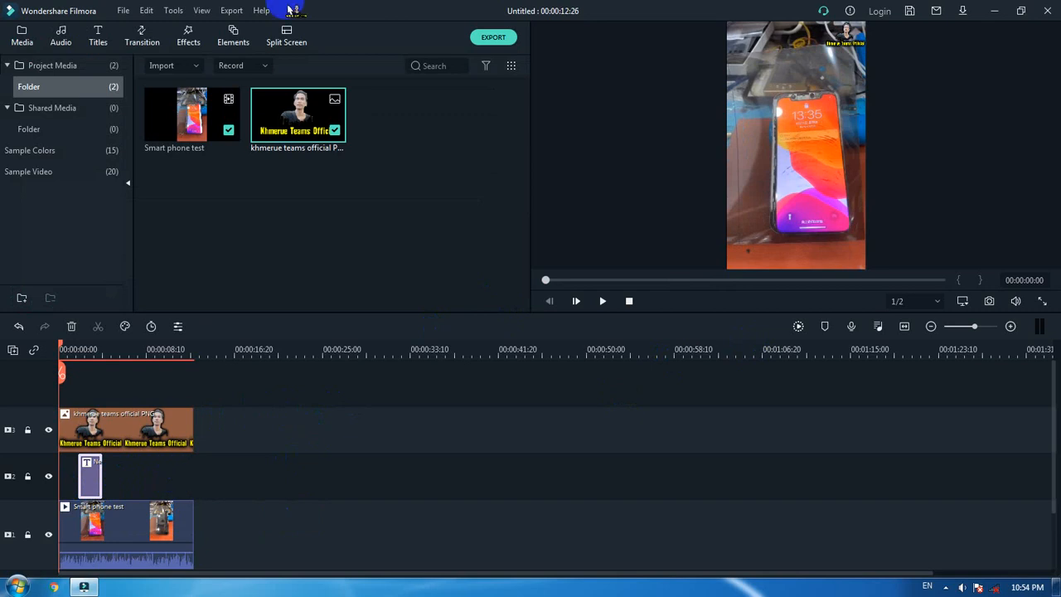
# Look through the available effects and elements, including the Crying 2 element.
pyautogui.click(188, 44)
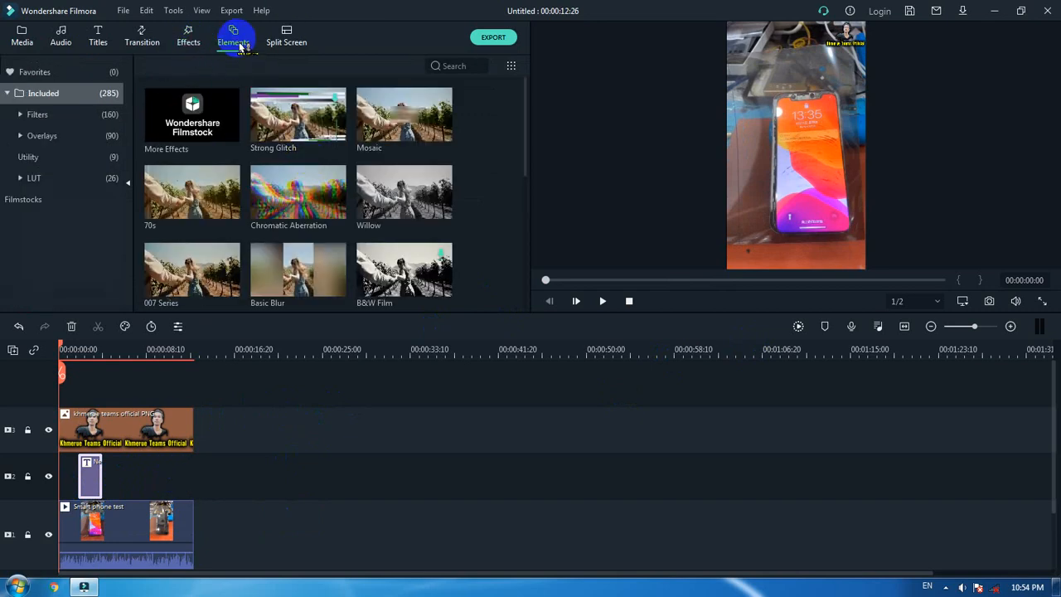
pyautogui.click(236, 43)
pyautogui.scroll(-10, 425, 156)
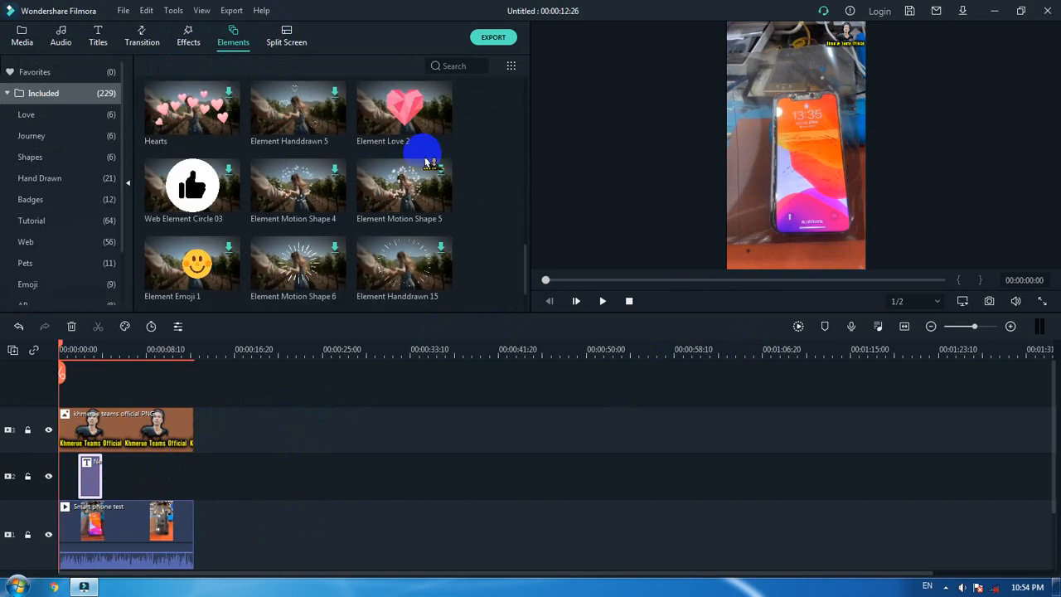
pyautogui.scroll(5, 427, 161)
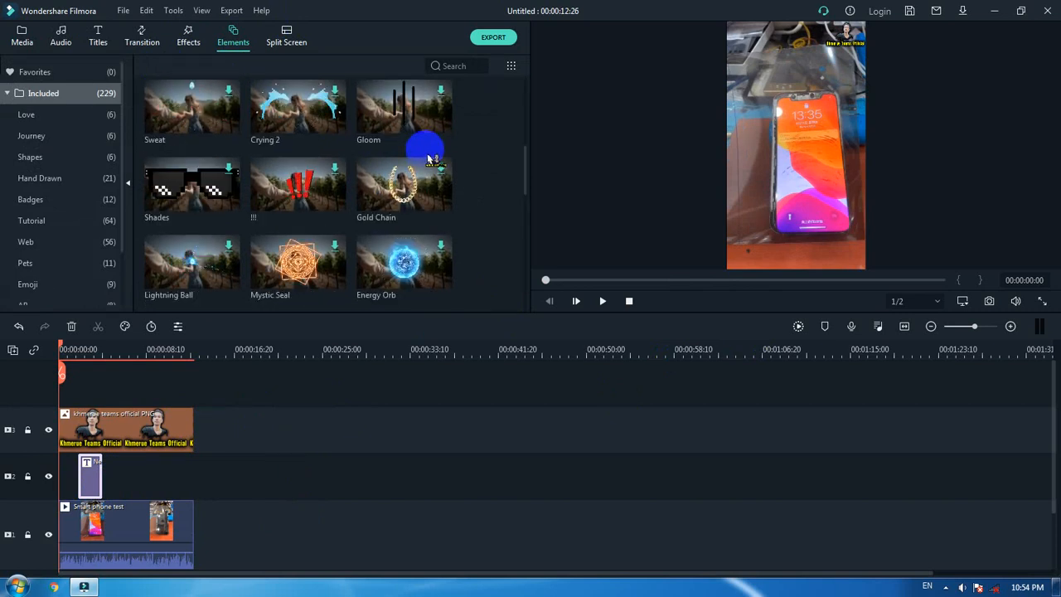
pyautogui.click(308, 118)
pyautogui.click(636, 301)
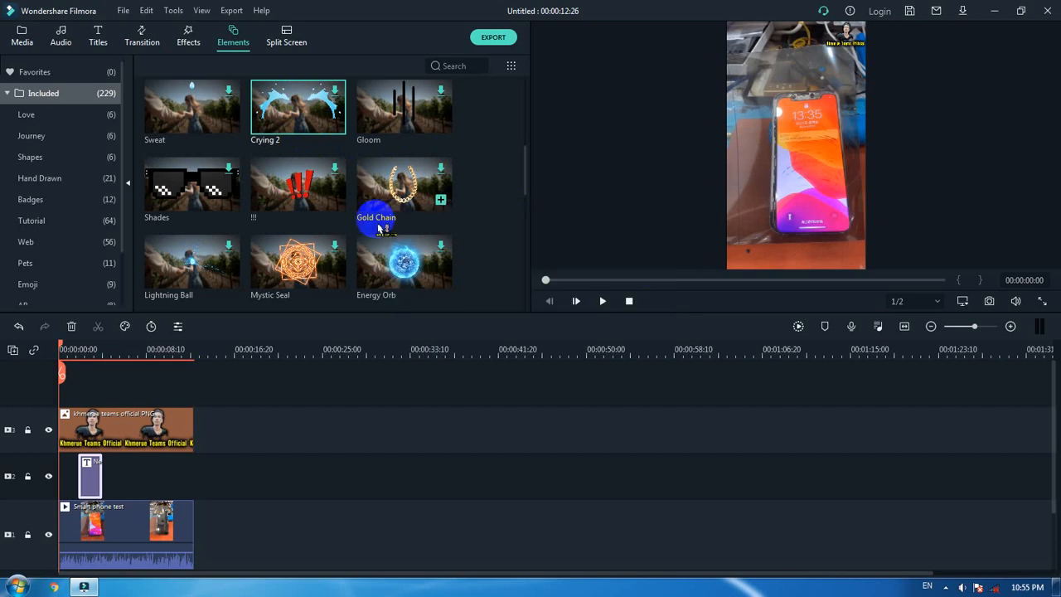
pyautogui.scroll(10, 382, 212)
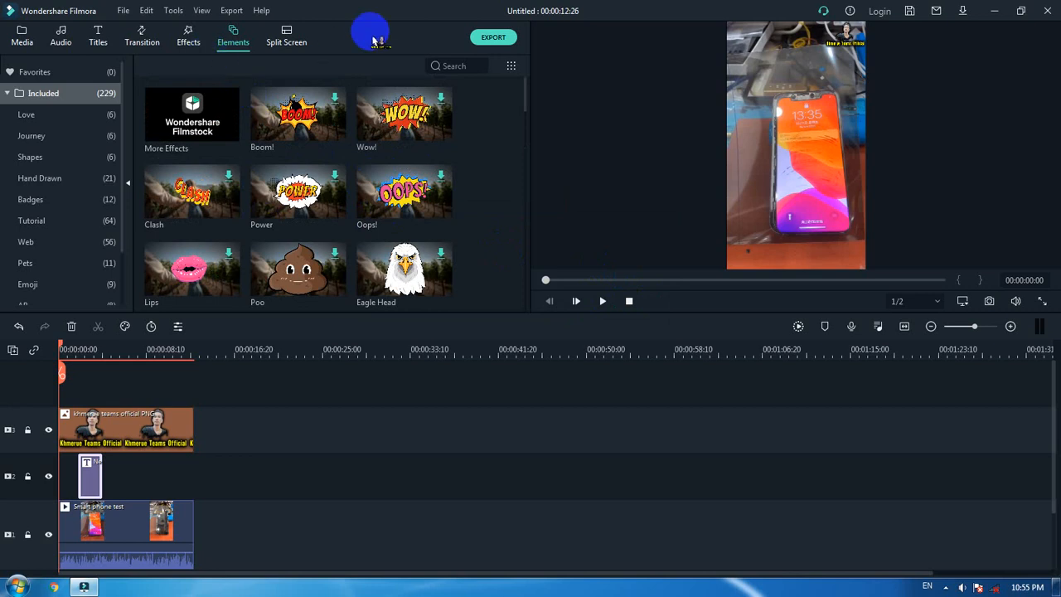
# Look through the effect, transition and title presets to see which styles are on offer.
pyautogui.click(186, 37)
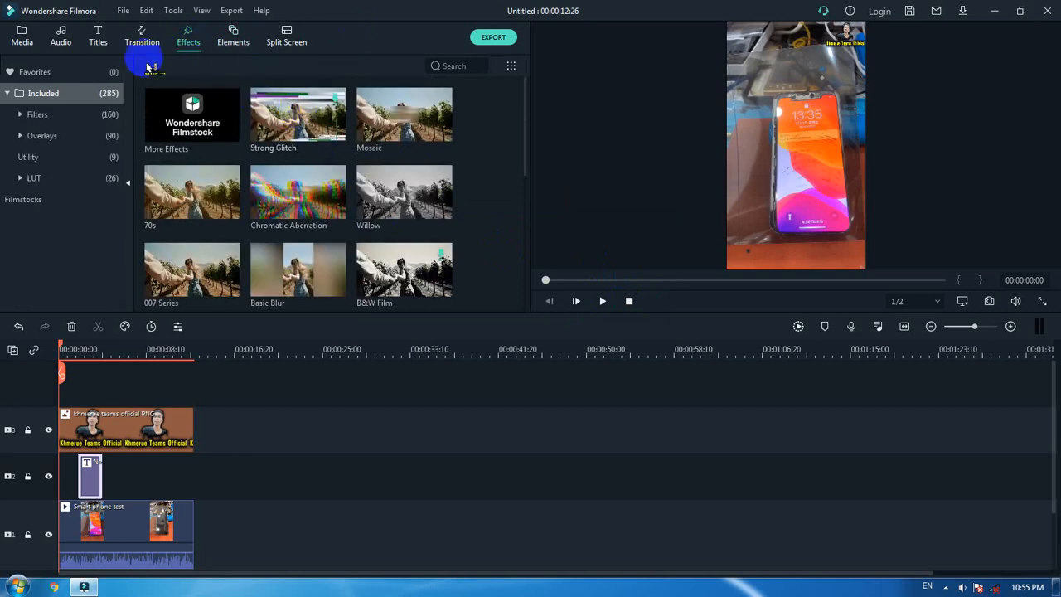
pyautogui.click(141, 38)
pyautogui.scroll(-10, 386, 171)
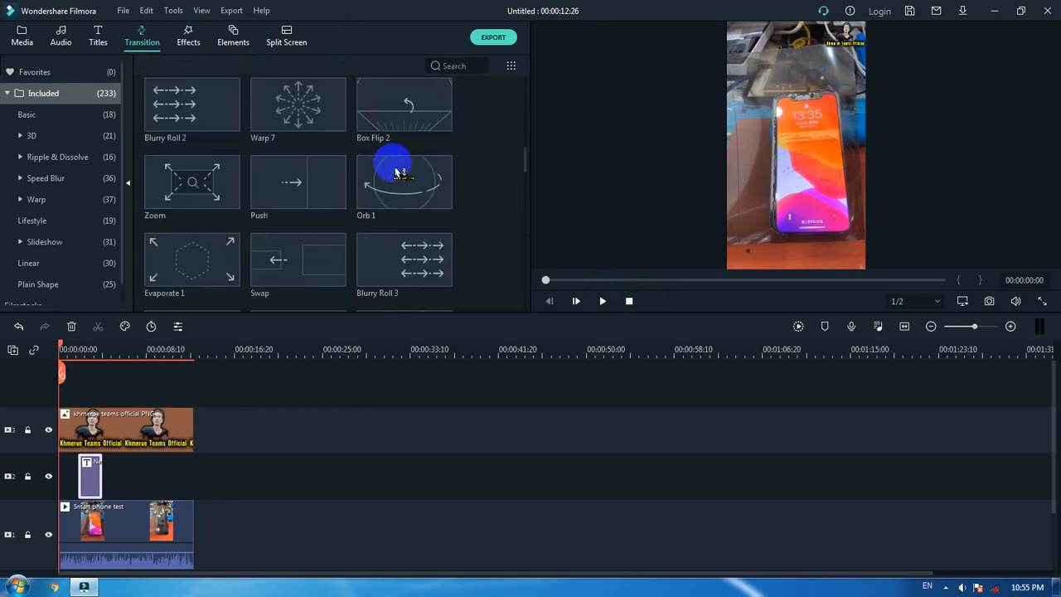
pyautogui.scroll(10, 394, 166)
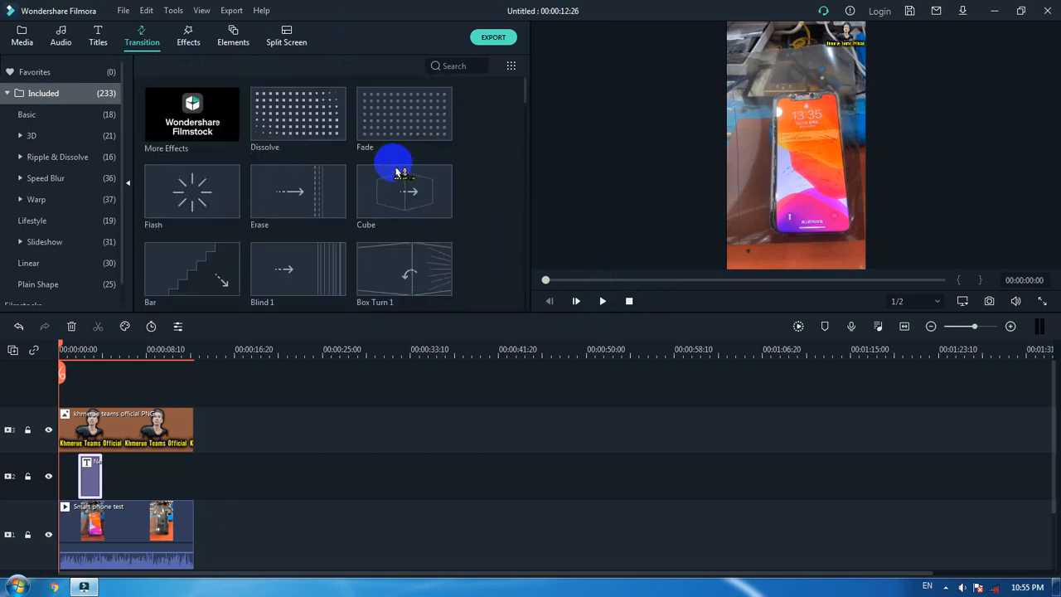
pyautogui.click(101, 41)
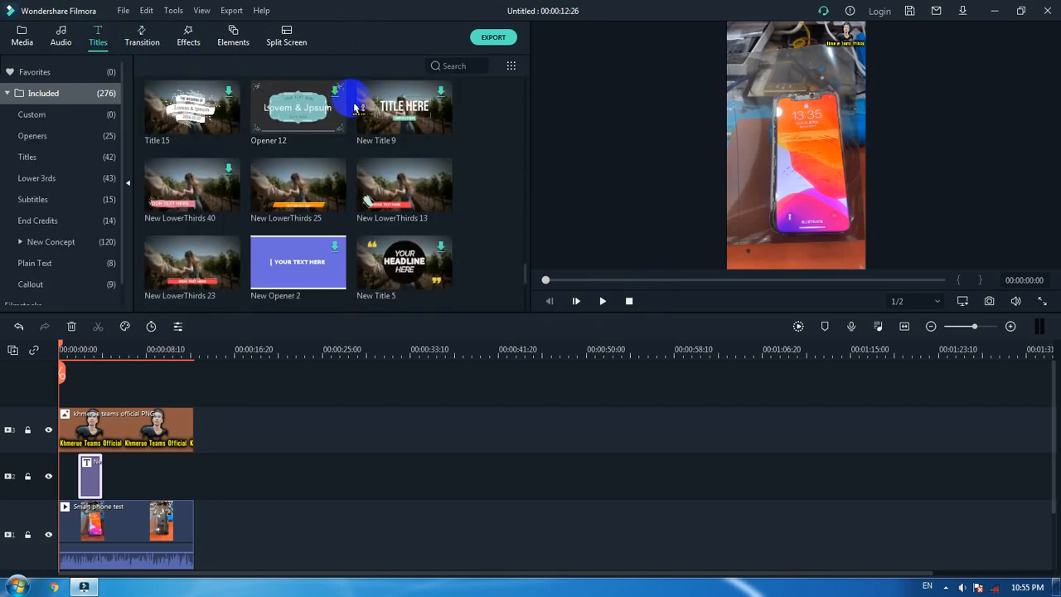
pyautogui.scroll(-3, 403, 213)
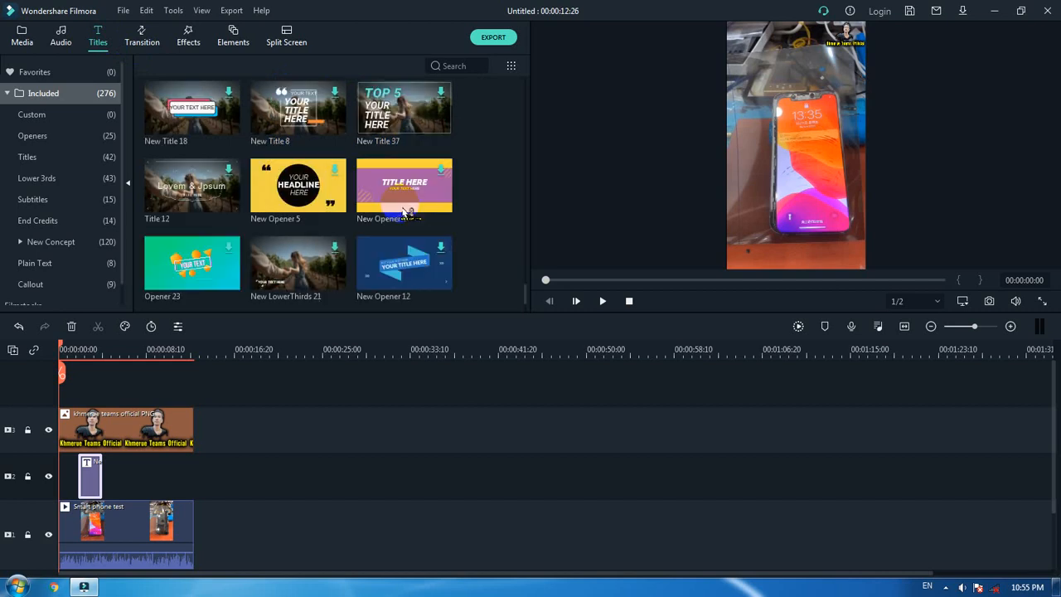
pyautogui.scroll(-1, 404, 213)
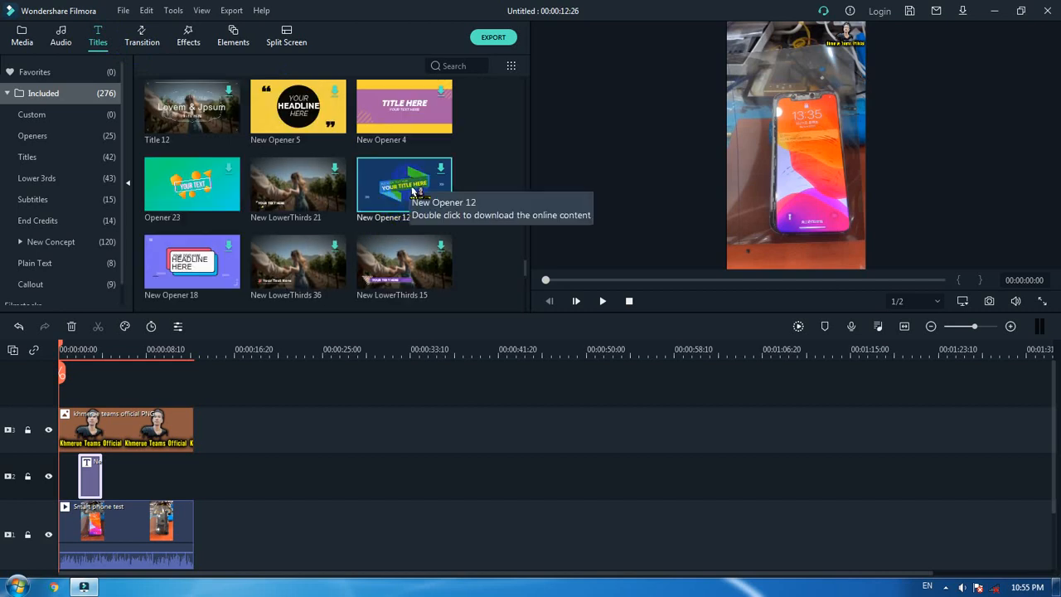
# Look through the included title presets for another style and try to download New Title 2.
pyautogui.scroll(-5, 279, 214)
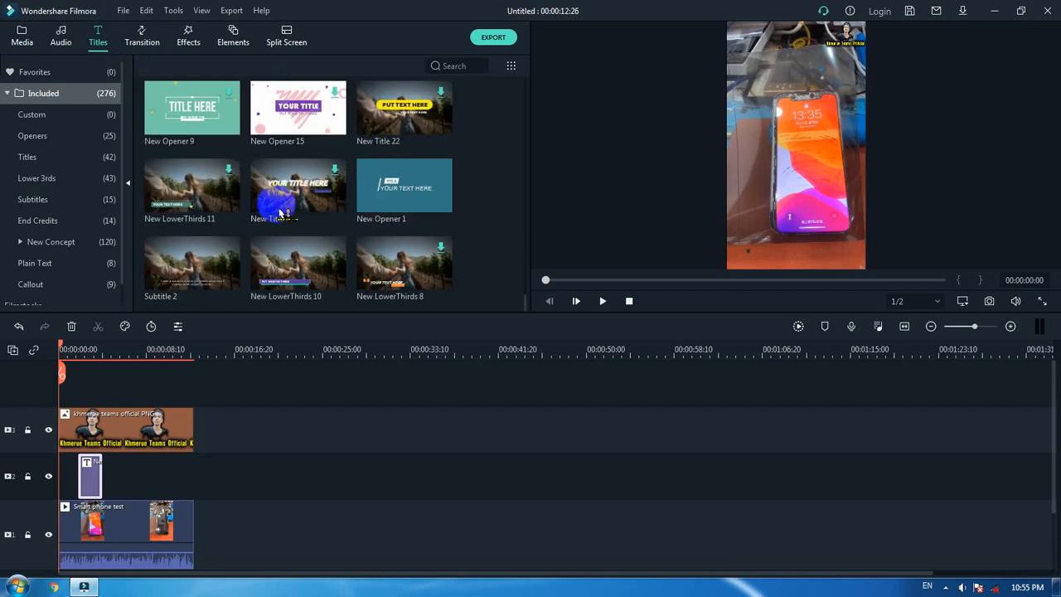
pyautogui.scroll(-3, 279, 214)
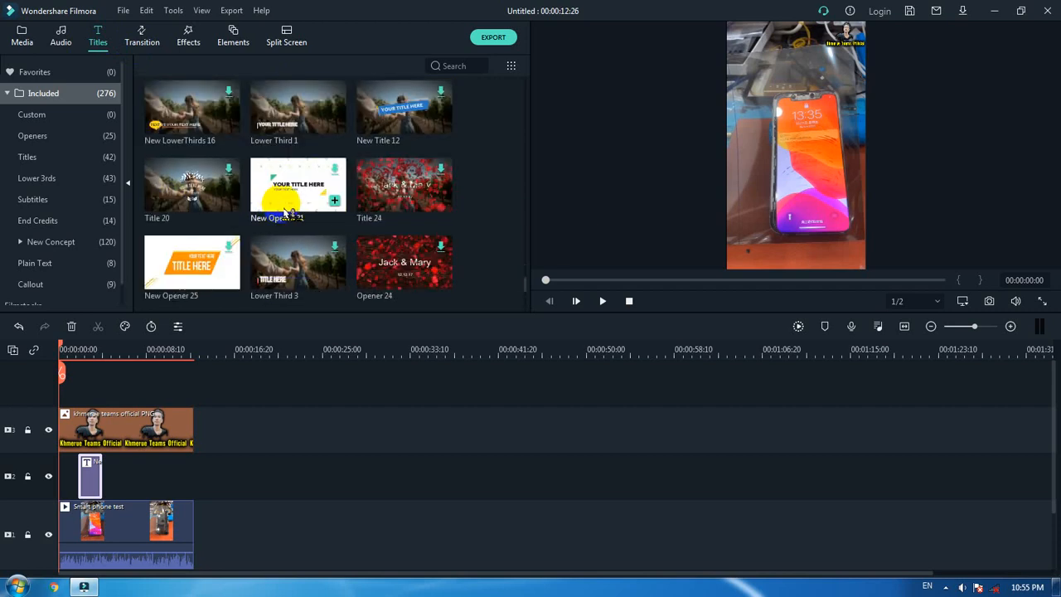
pyautogui.scroll(-3, 287, 214)
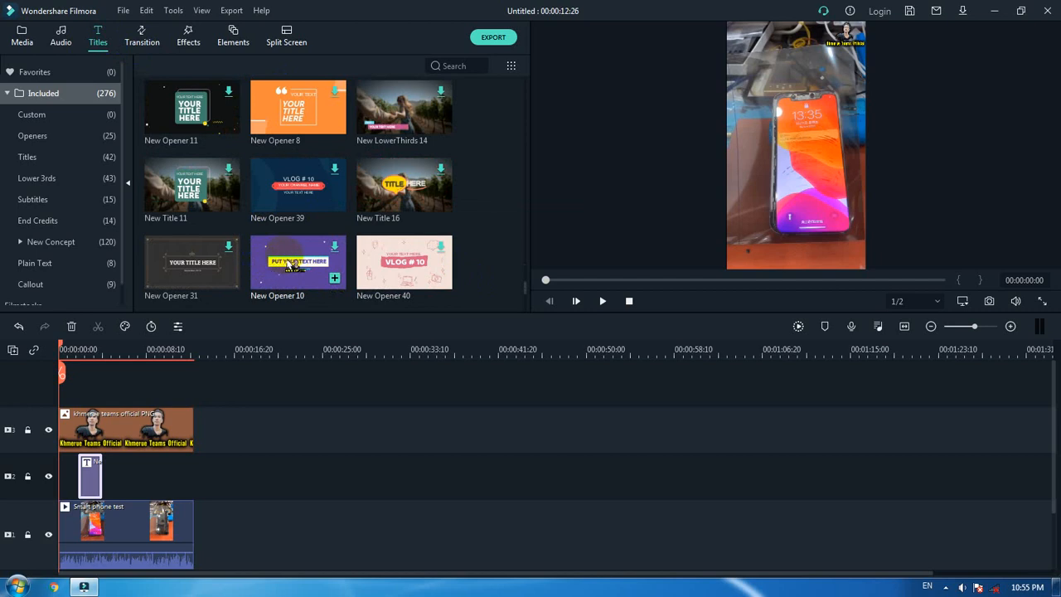
pyautogui.scroll(-3, 291, 264)
pyautogui.scroll(-3, 291, 264)
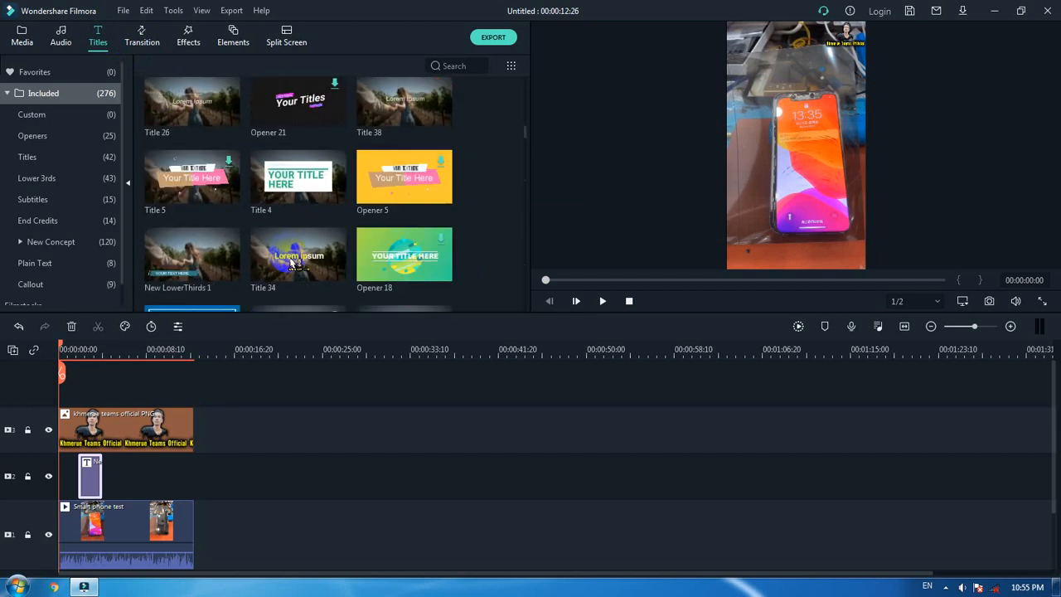
pyautogui.scroll(-3, 292, 264)
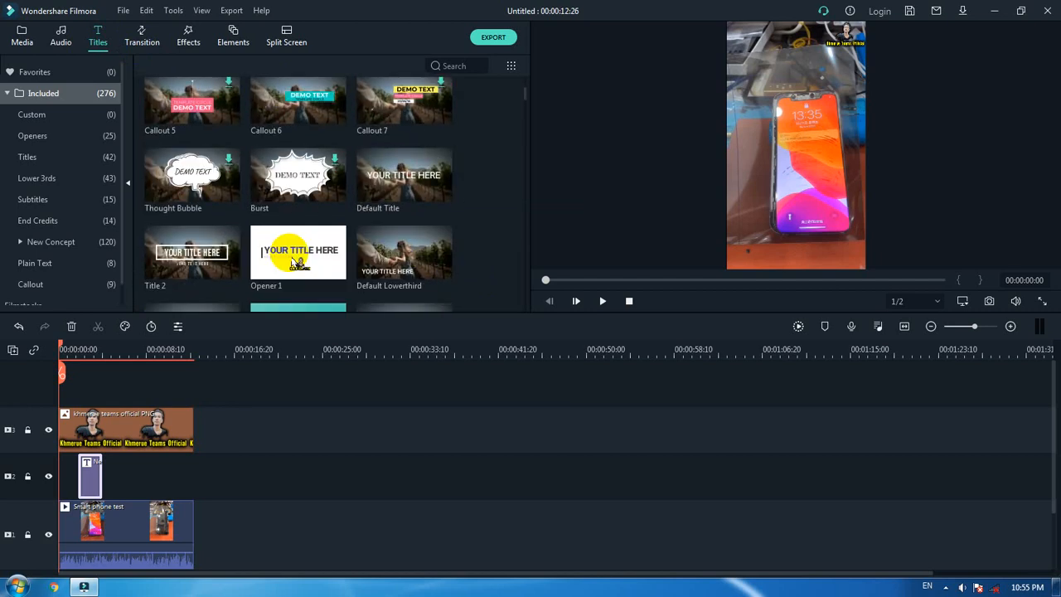
pyautogui.scroll(3, 294, 253)
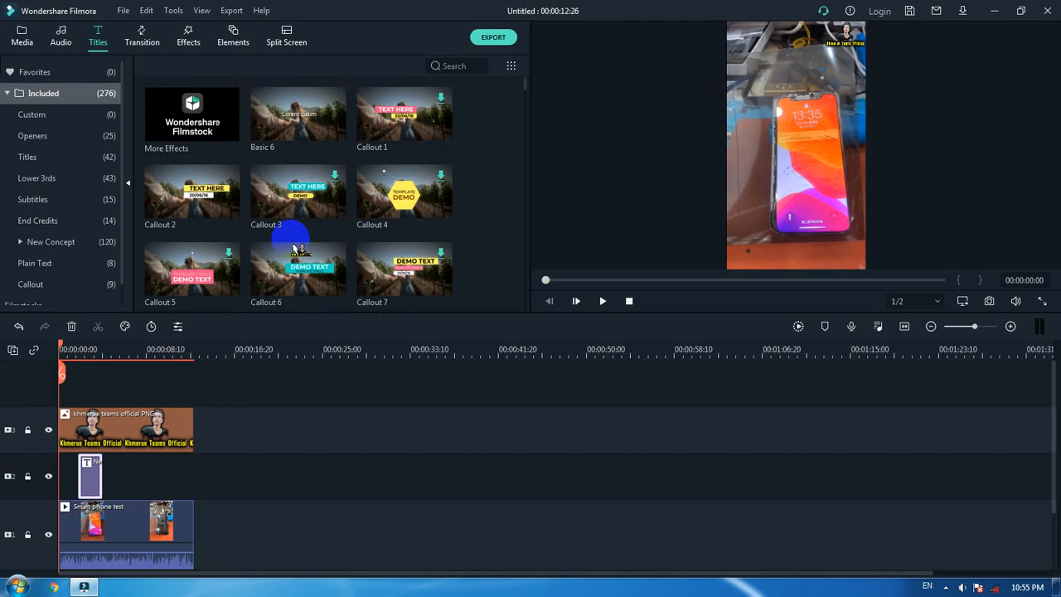
pyautogui.scroll(-5, 296, 249)
pyautogui.scroll(-3, 297, 249)
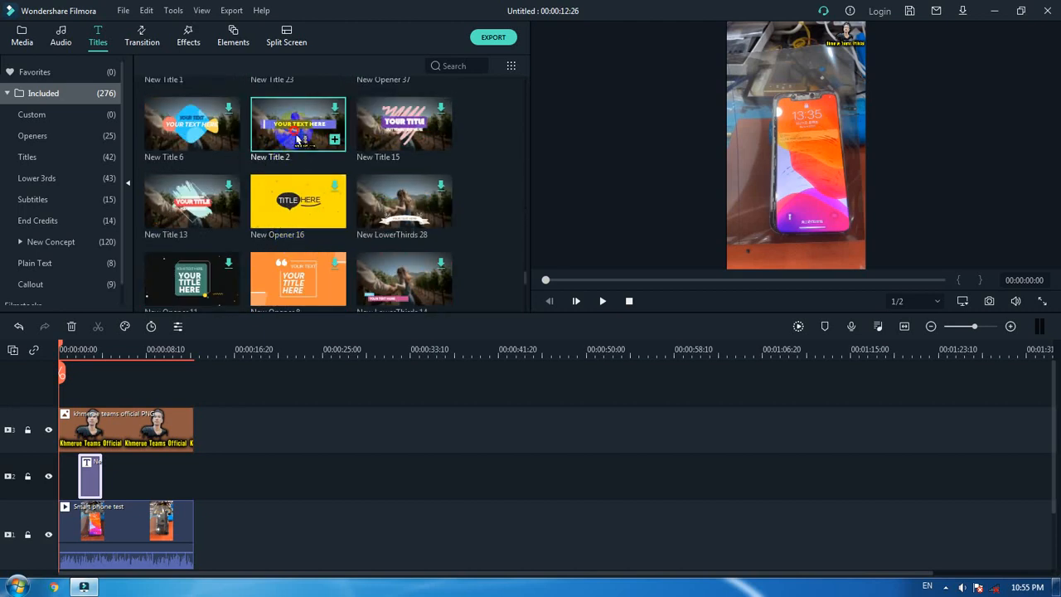
pyautogui.click(297, 140)
pyautogui.click(637, 302)
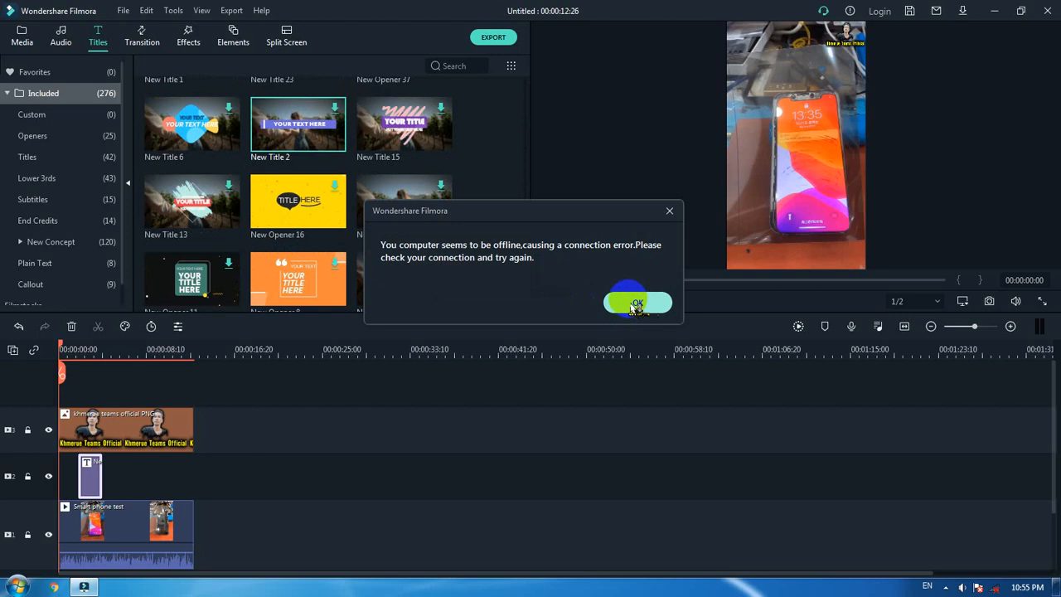
# Try to place the Lower Third 4 title on track 2 at about the 6-second mark.
pyautogui.scroll(-5, 245, 160)
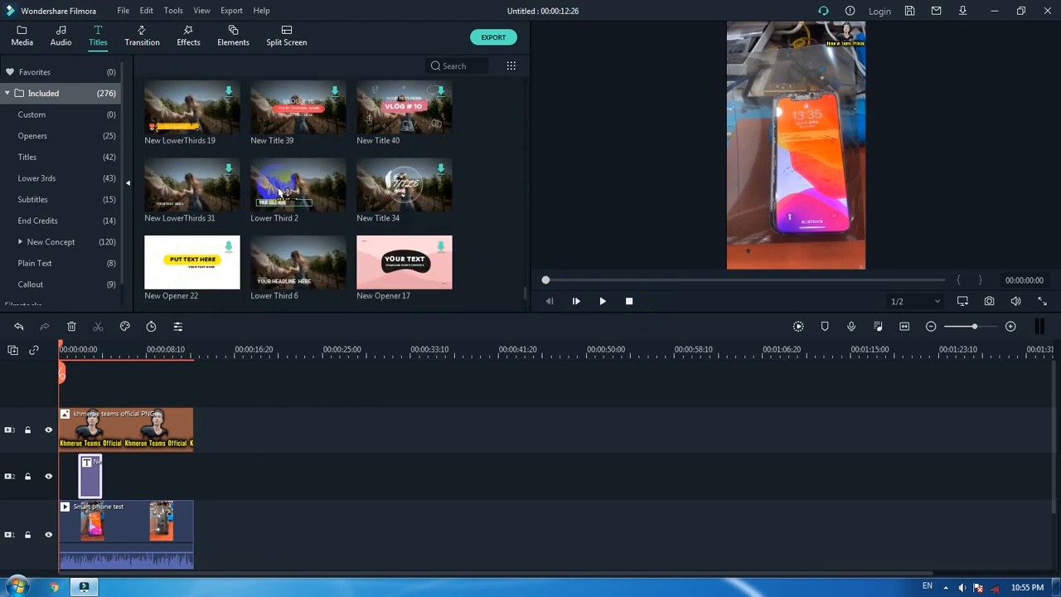
pyautogui.scroll(-5, 280, 193)
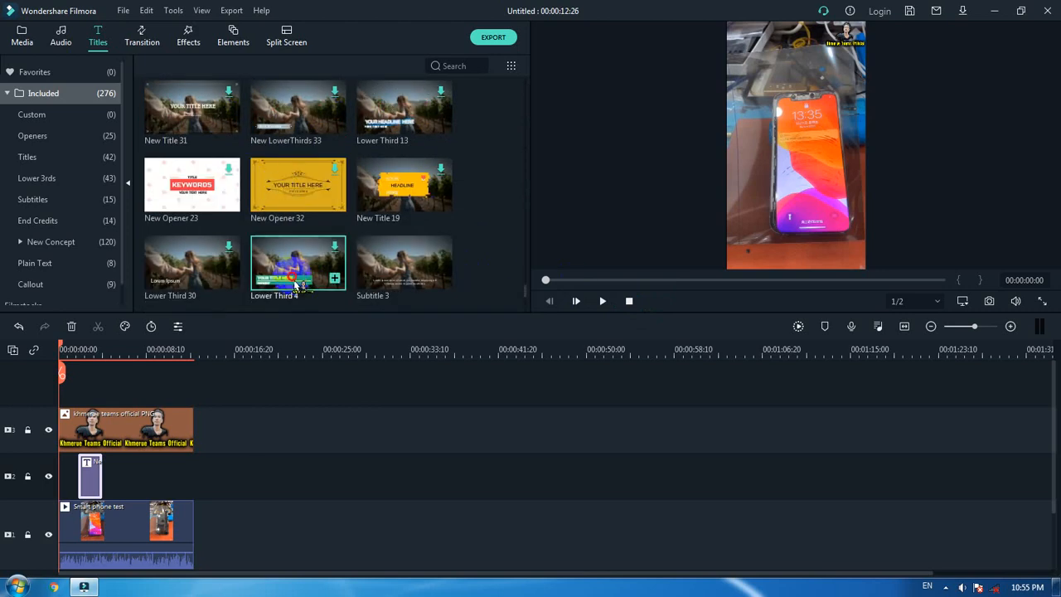
pyautogui.moveTo(146, 357); pyautogui.dragTo(121, 355)
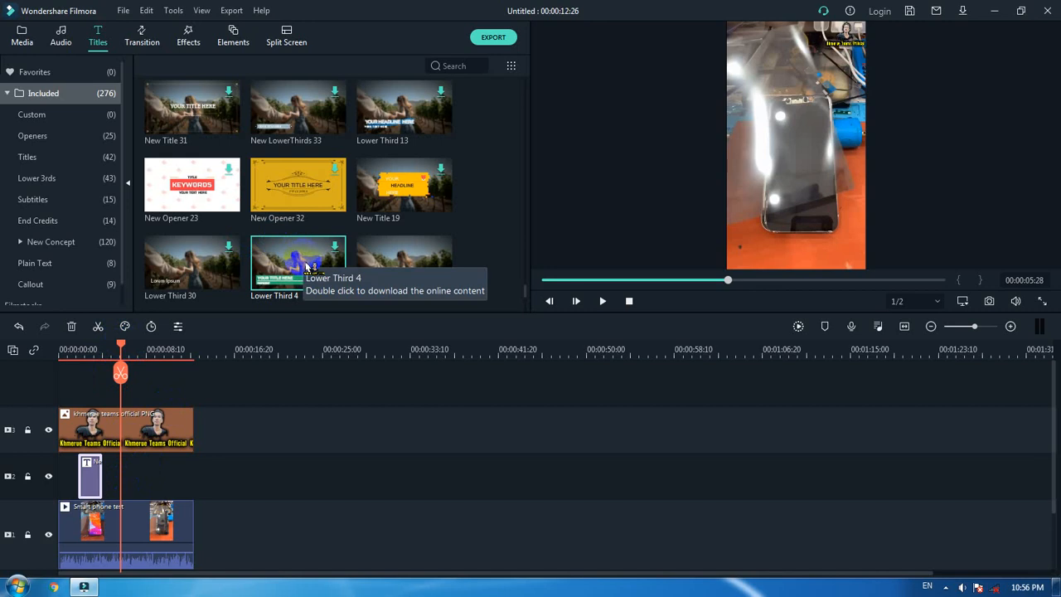
pyautogui.moveTo(309, 265); pyautogui.dragTo(127, 471)
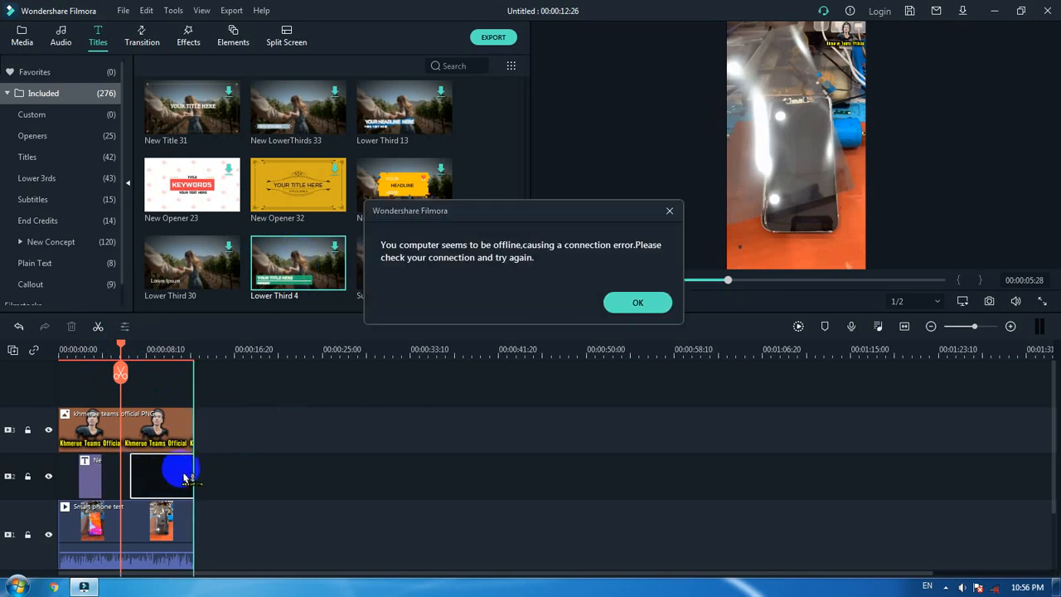
pyautogui.click(639, 302)
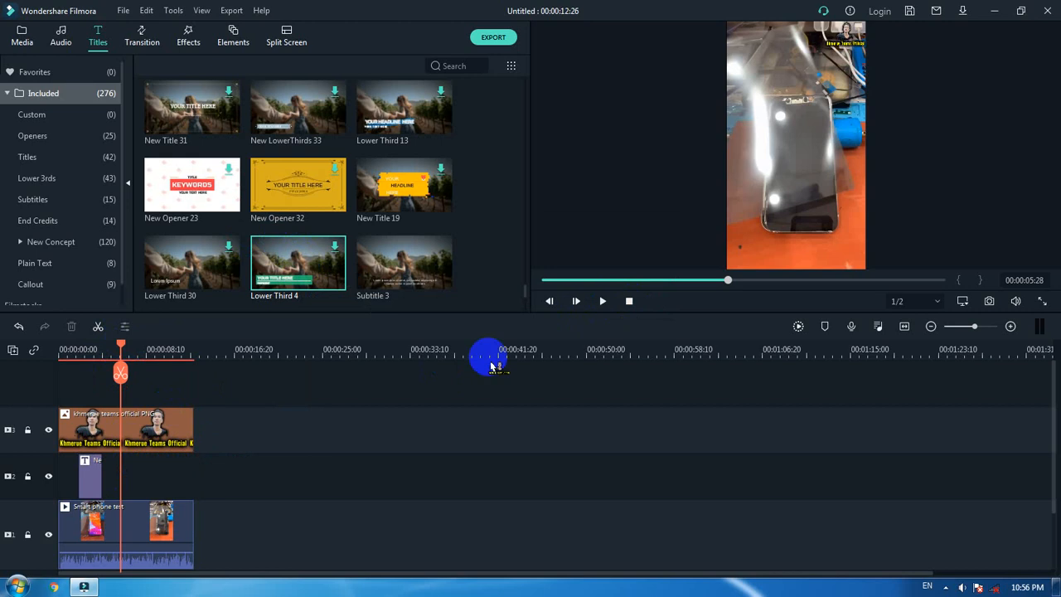
# Add the Subtitle 8 preset to track 2, starting at the playhead at 00:00:05:28.
pyautogui.scroll(-3, 303, 246)
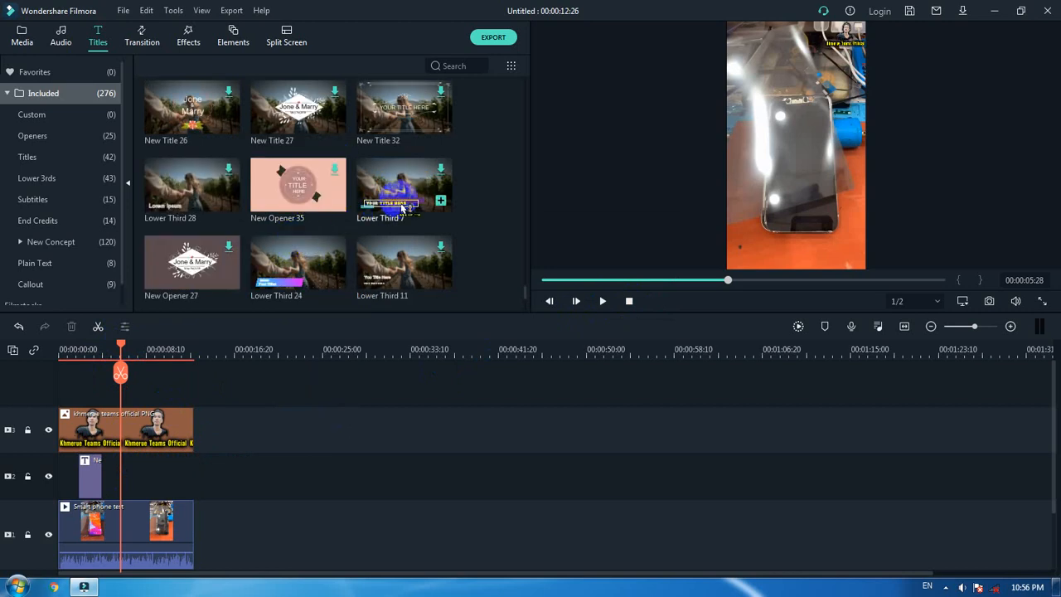
pyautogui.scroll(5, 401, 208)
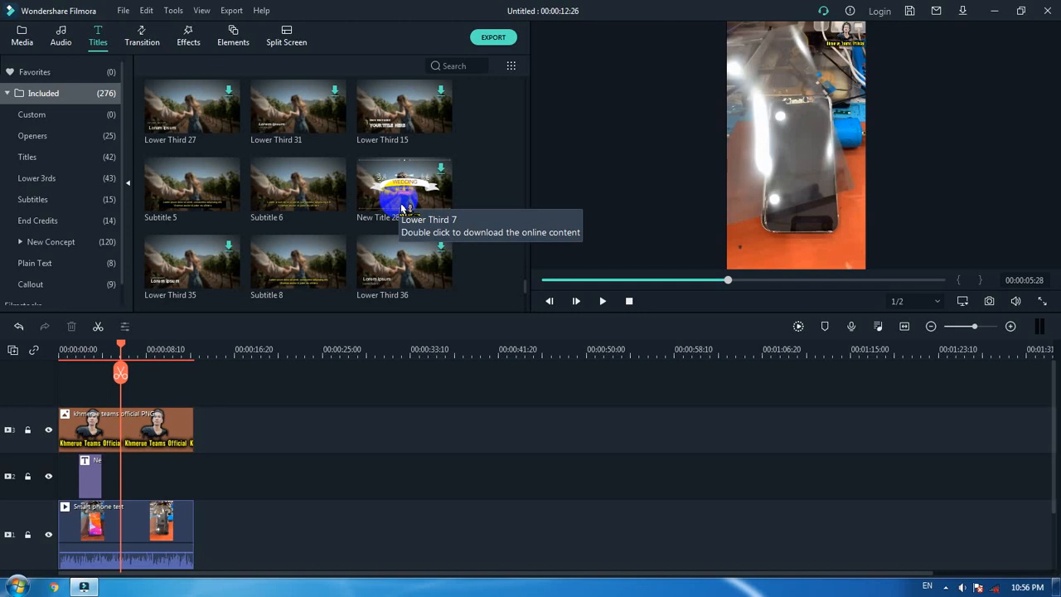
pyautogui.scroll(-2, 401, 208)
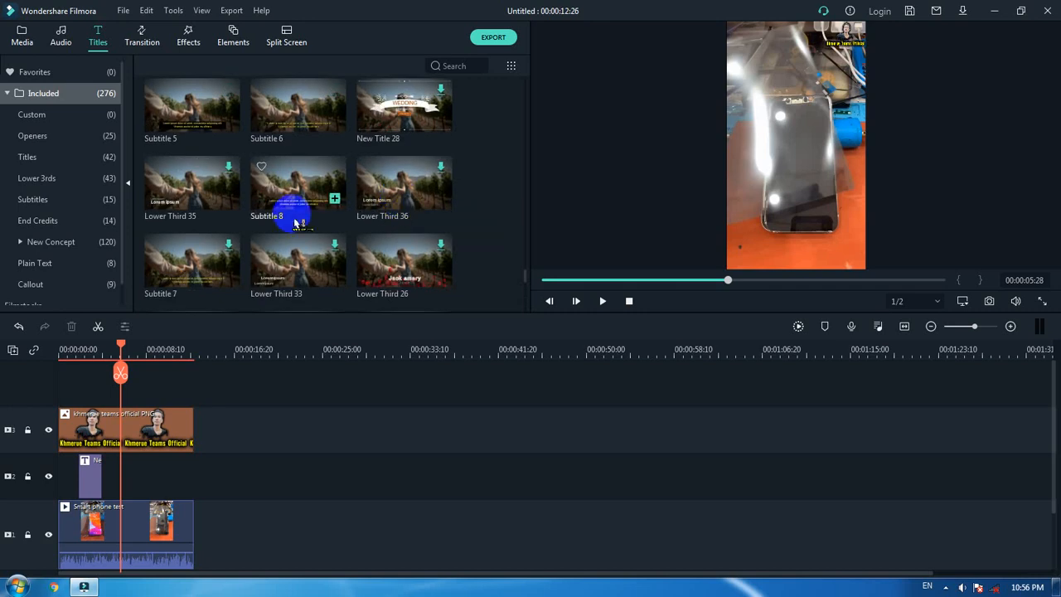
pyautogui.click(295, 222)
pyautogui.moveTo(303, 187); pyautogui.dragTo(129, 481)
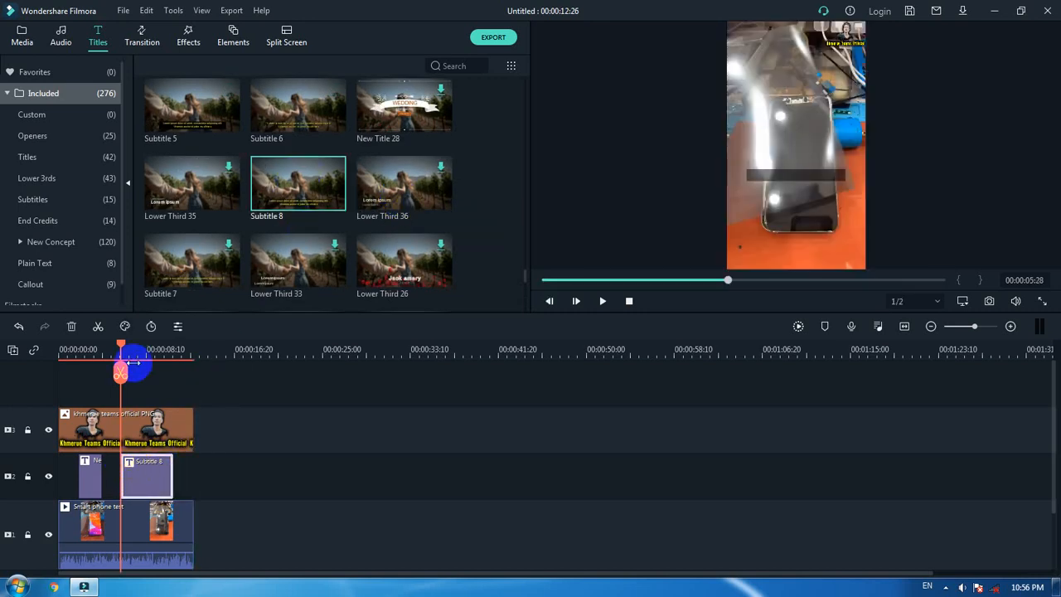
# Enlarge the Subtitle 8 text to nearly the frame's width and move it to the bottom of the video frame.
pyautogui.moveTo(133, 363); pyautogui.dragTo(138, 365)
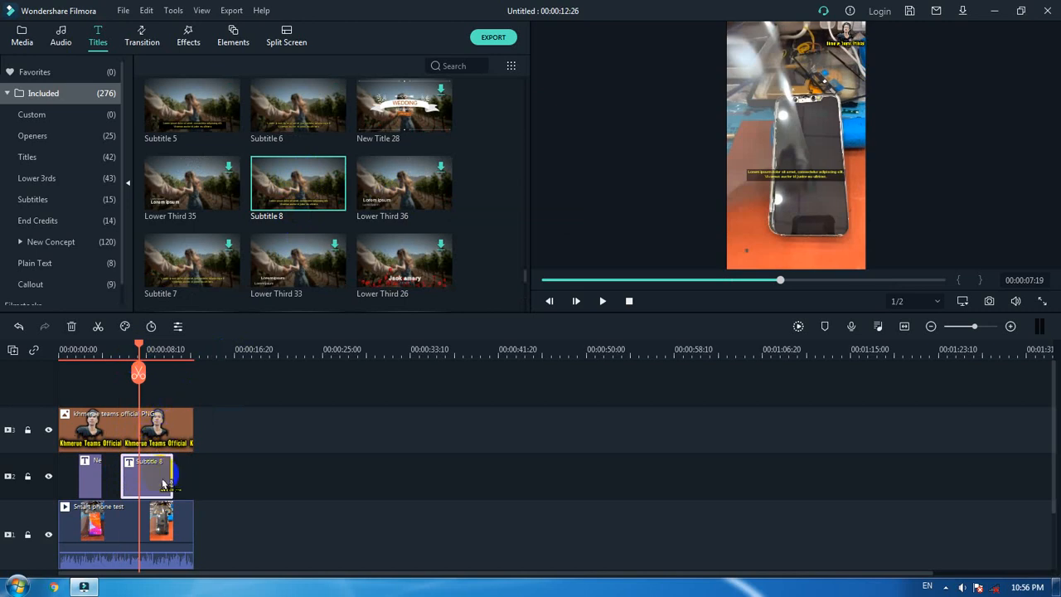
pyautogui.click(788, 174)
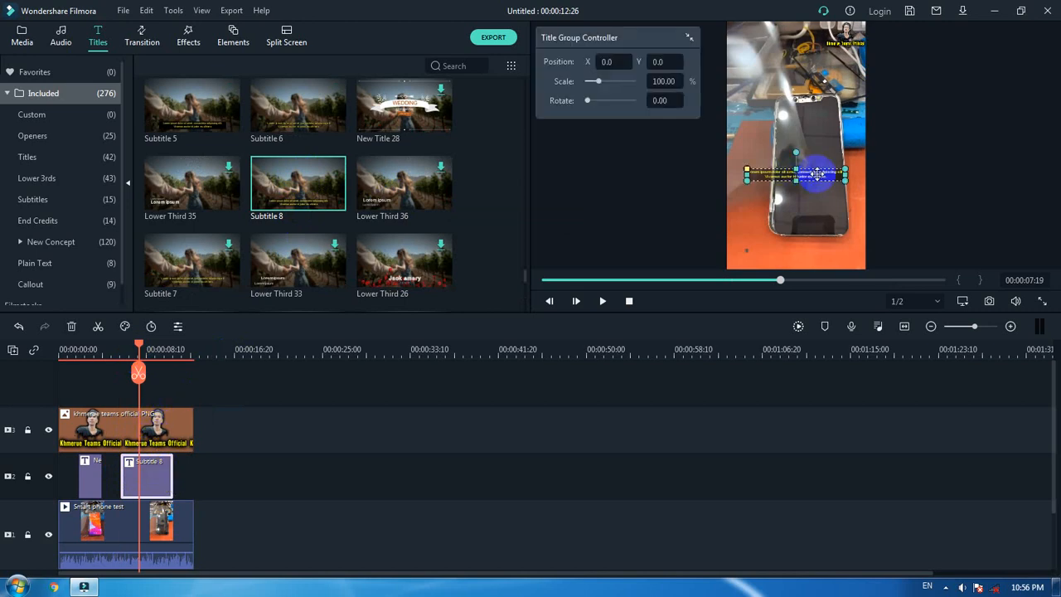
pyautogui.moveTo(816, 175); pyautogui.dragTo(825, 254)
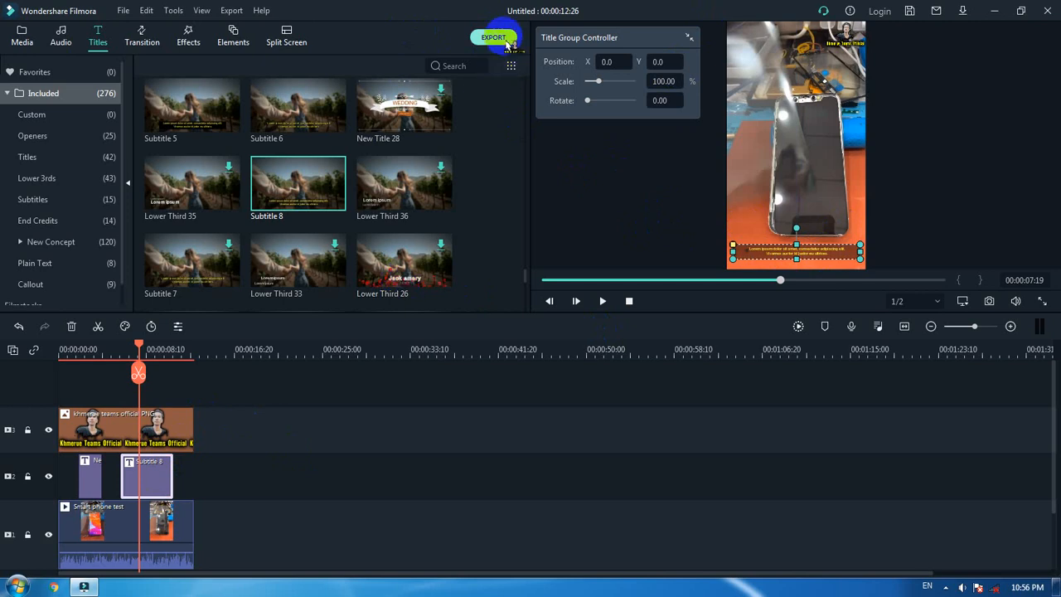
# Export the project to the Desktop as an MP4 file named My Video 1.
pyautogui.click(509, 41)
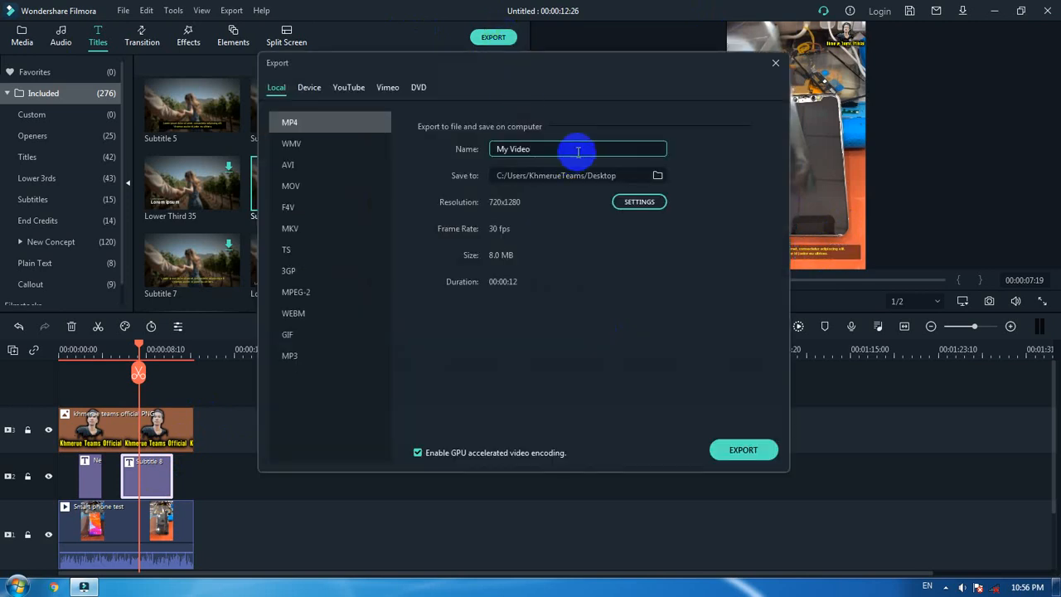
pyautogui.moveTo(576, 152); pyautogui.dragTo(285, 152)
pyautogui.click(559, 152)
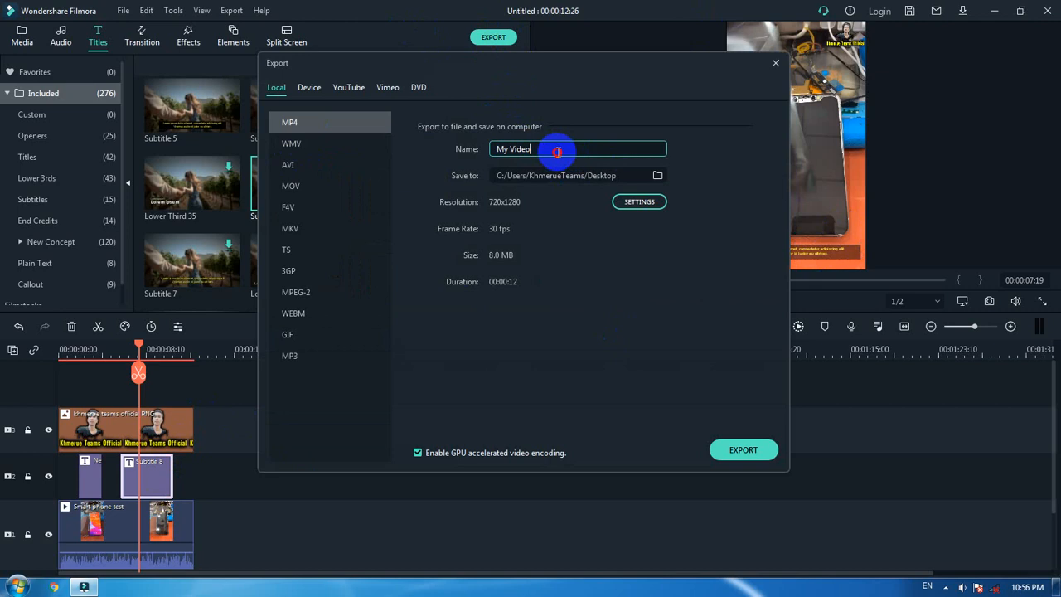
pyautogui.write('1')
pyautogui.moveTo(558, 150); pyautogui.dragTo(464, 147)
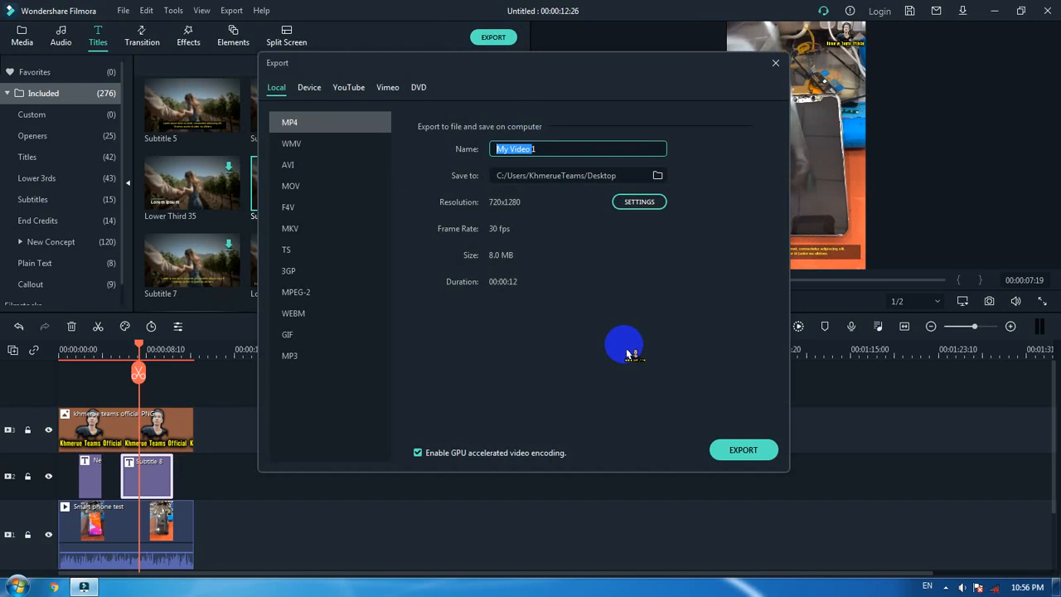
pyautogui.click(547, 149)
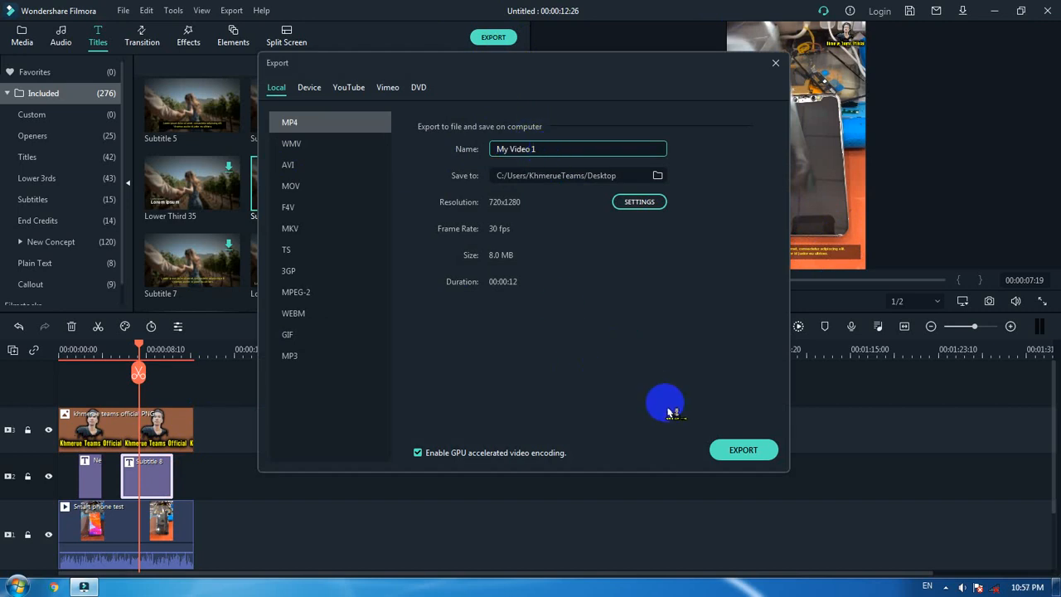
pyautogui.click(750, 455)
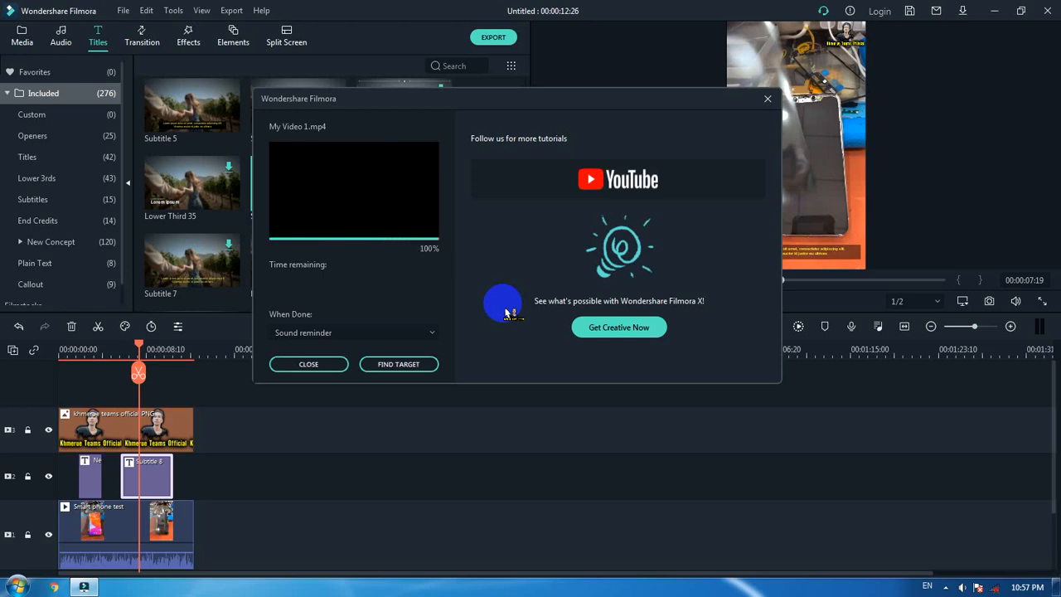
pyautogui.click(327, 364)
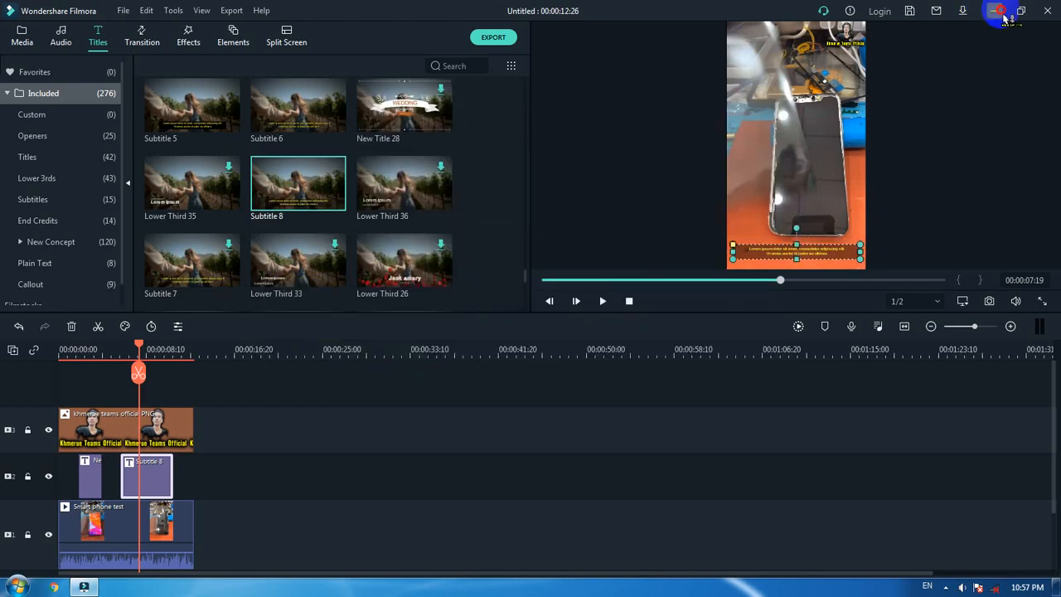
# Switch to the desktop and play the exported My Video 1 file to check the logo and titles.
pyautogui.click(998, 11)
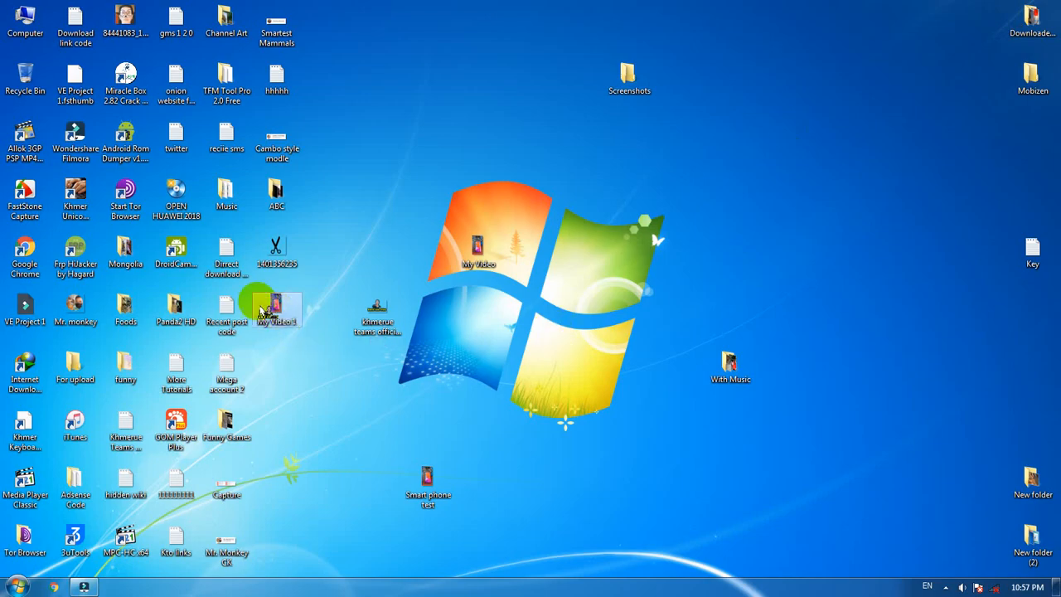
pyautogui.moveTo(264, 311); pyautogui.dragTo(507, 325)
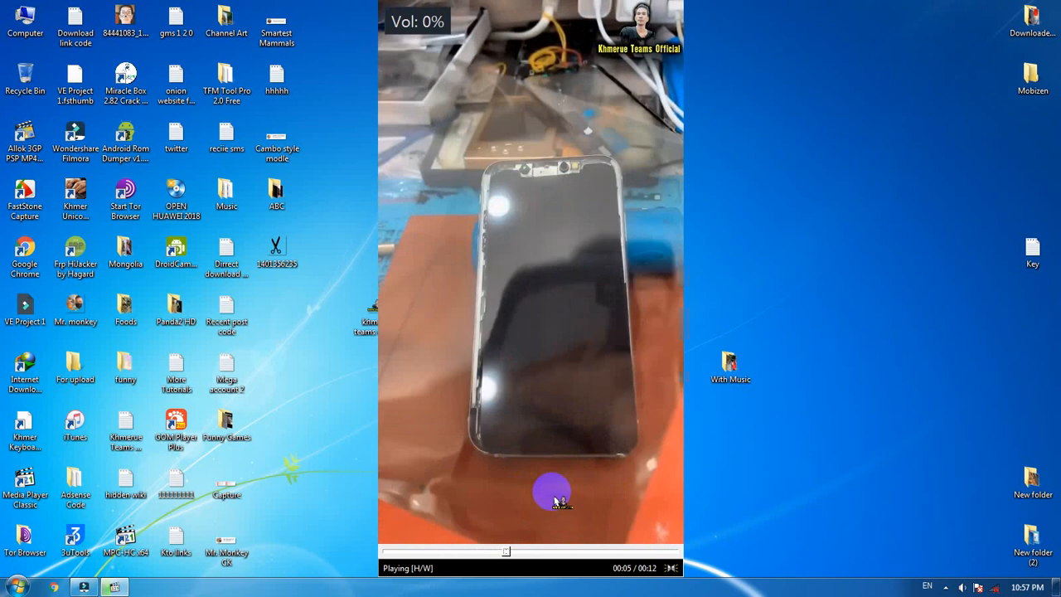
pyautogui.moveTo(581, 326); pyautogui.dragTo(679, 339)
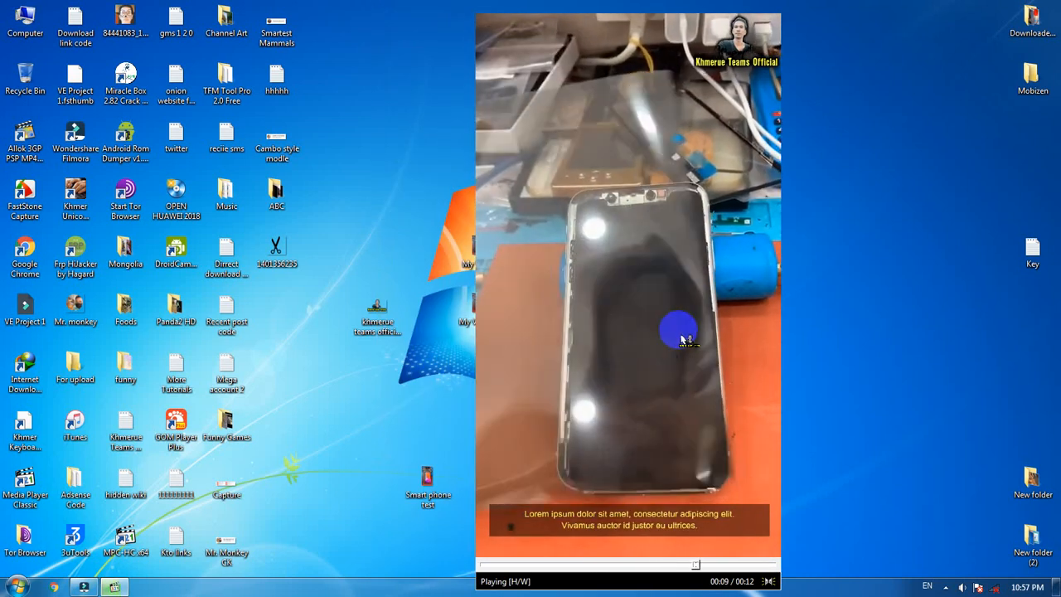
pyautogui.click(699, 394)
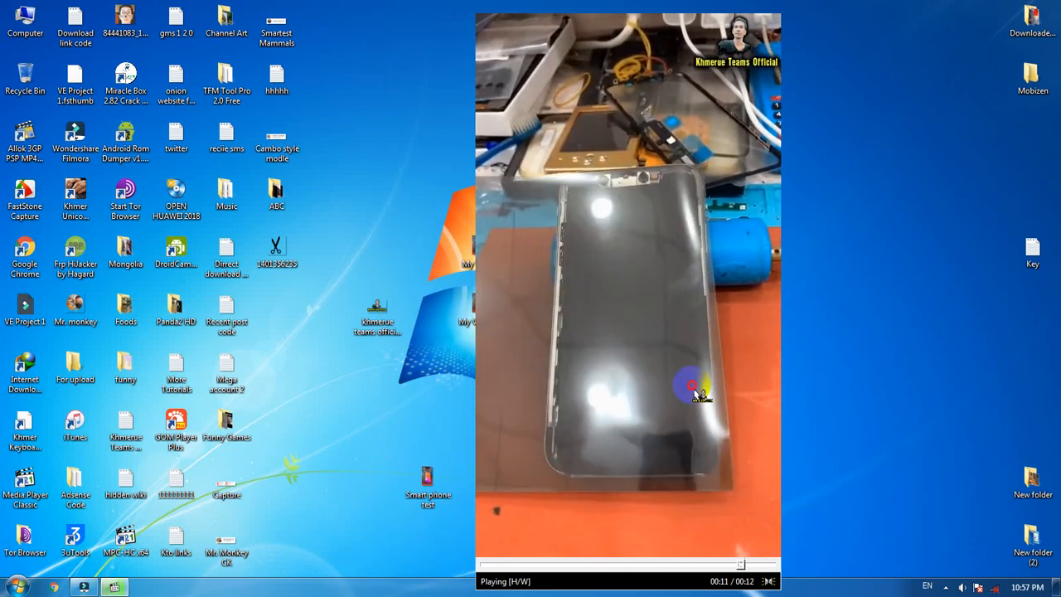
pyautogui.click(699, 394)
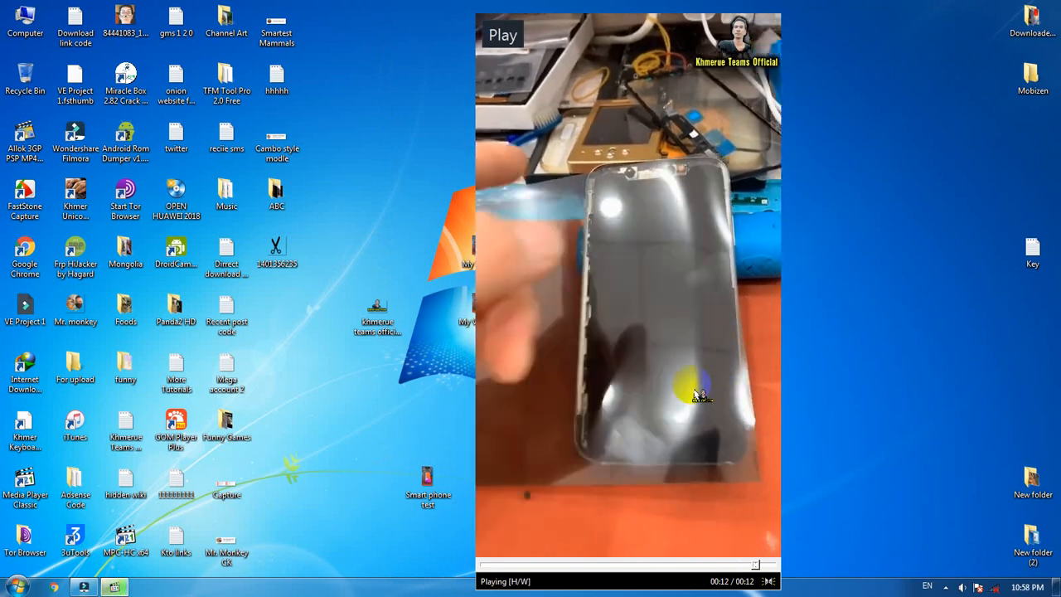